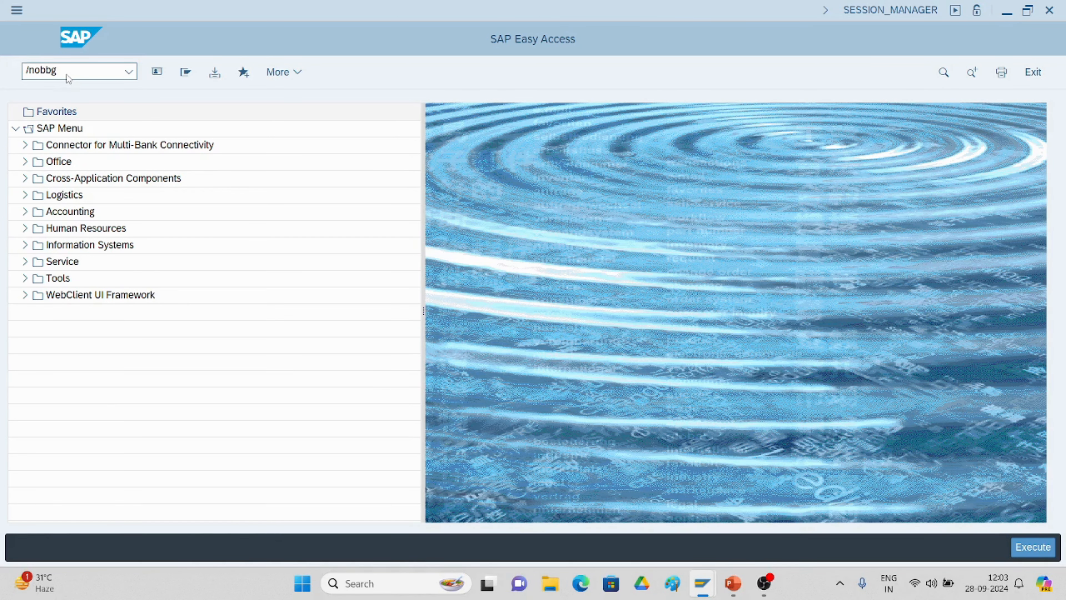
Step: Open transaction OBBG, go to the entry for country IN and save its SRJ tax calculation procedure assignment
key("Return")
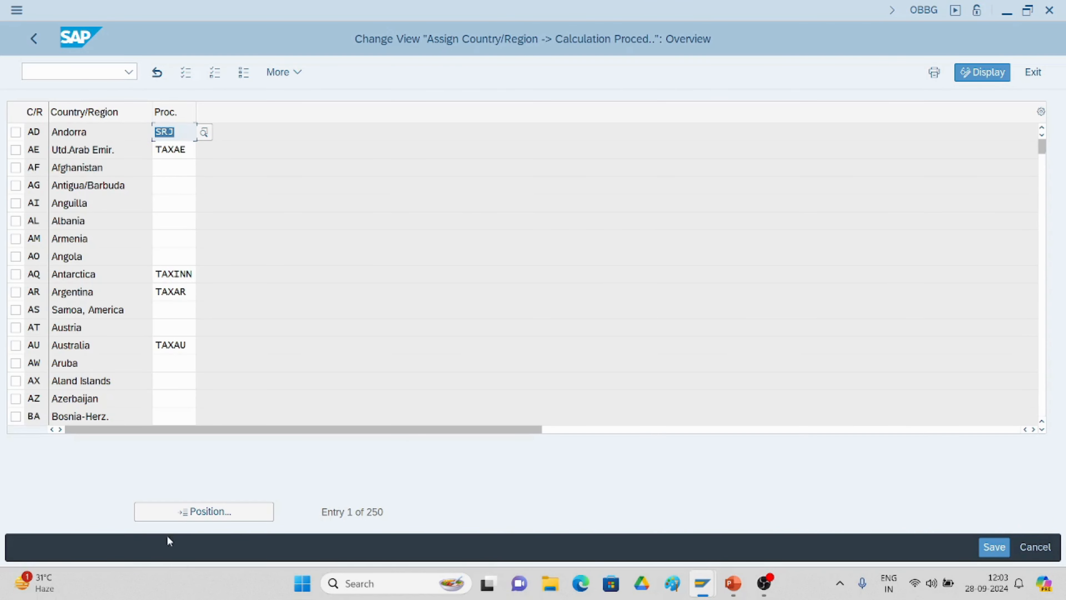
left_click(194, 513)
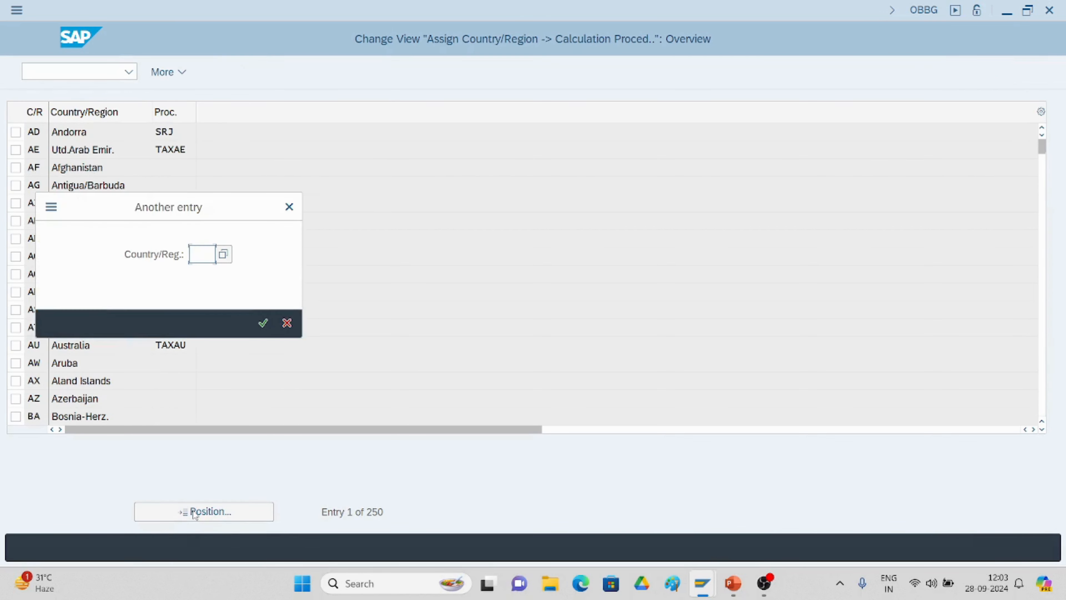
type("in")
left_click(263, 323)
left_click(184, 133)
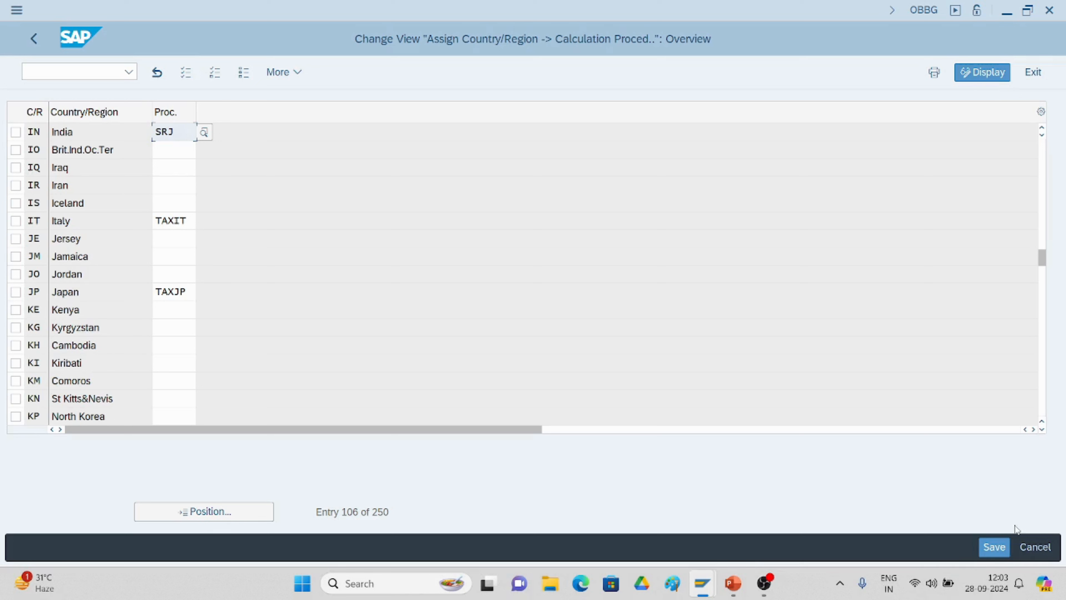
left_click(1001, 550)
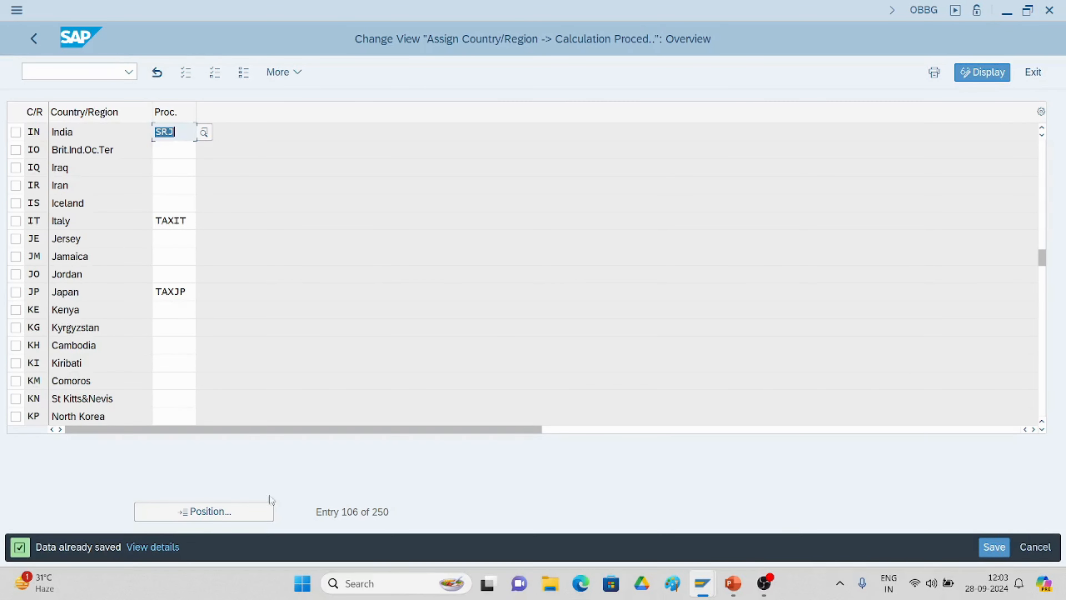
Step: Switch to PowerPoint to check the Tax on Sales Purchase configuration slide, and return to the SAP country assignment screen
left_click(723, 590)
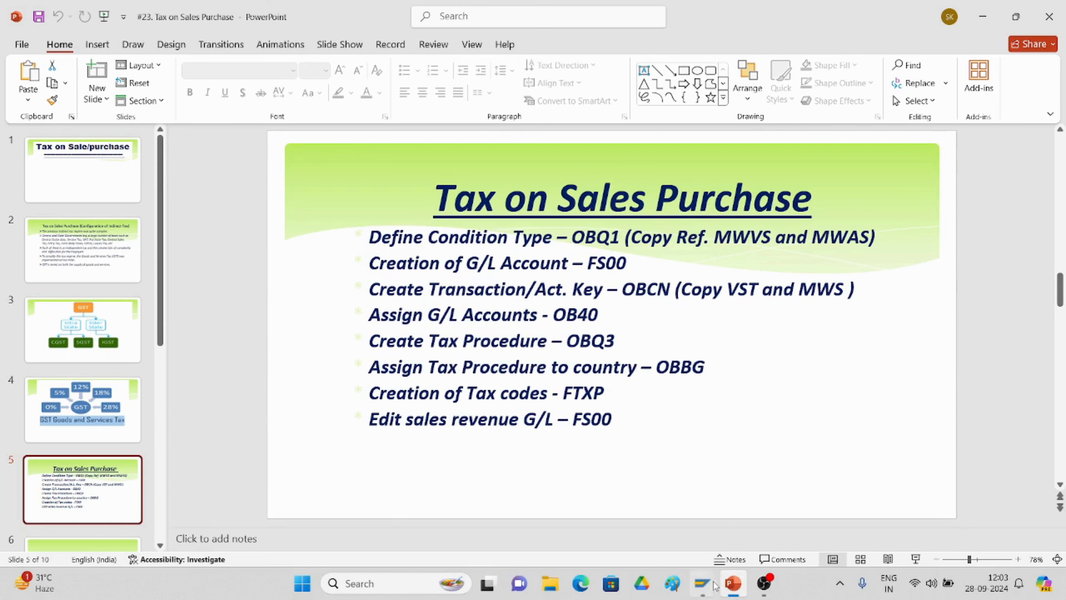
mouse_move(702, 588)
left_click(721, 532)
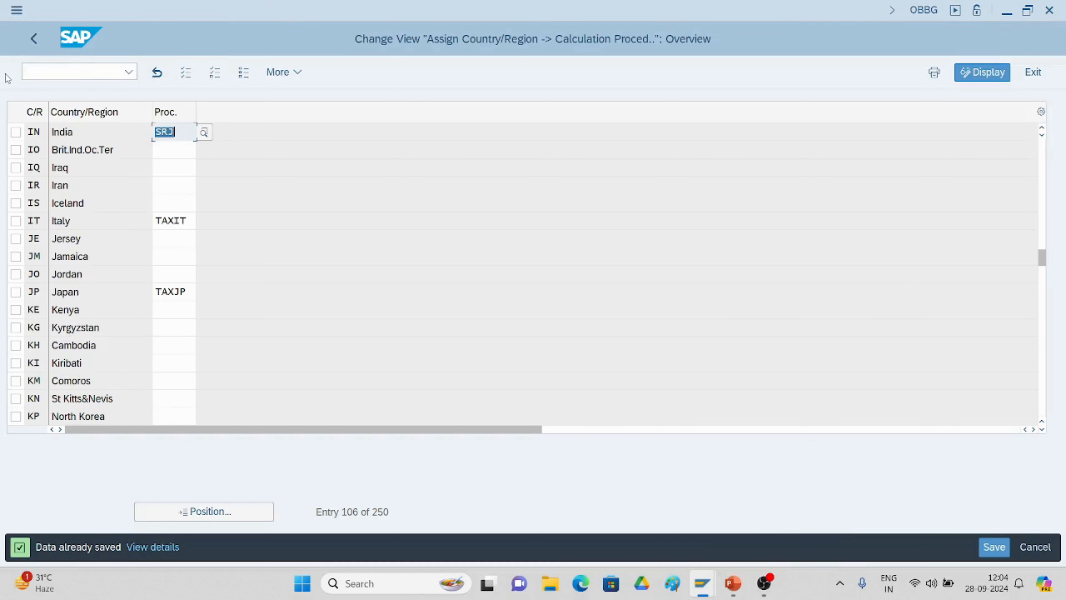
Step: Open tax code maintenance with transaction FTXP for country IN
left_click(77, 70)
type("/")
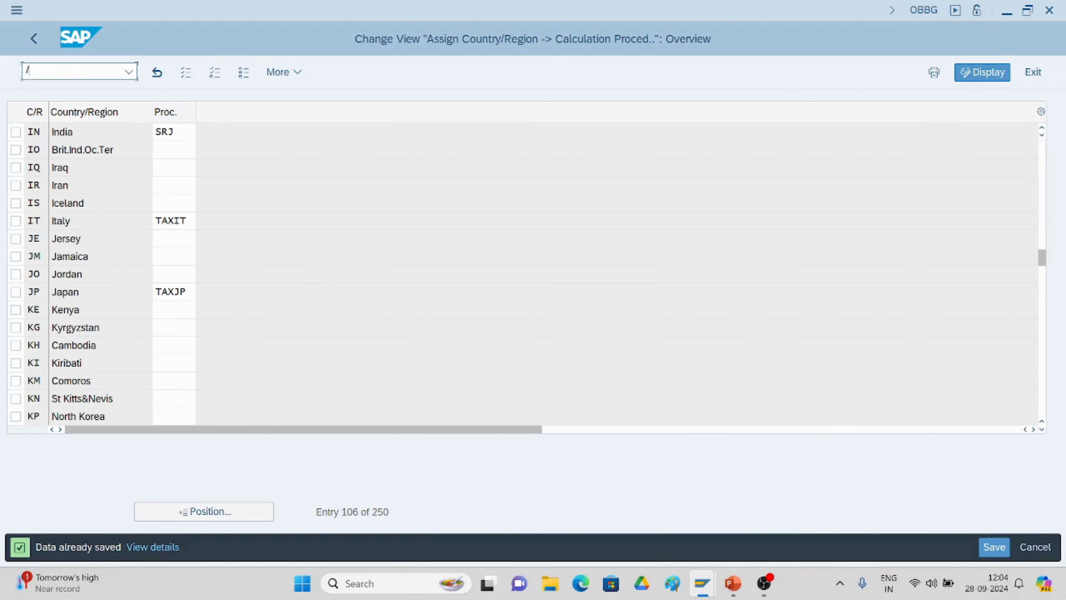
type("nftxp")
key("Return")
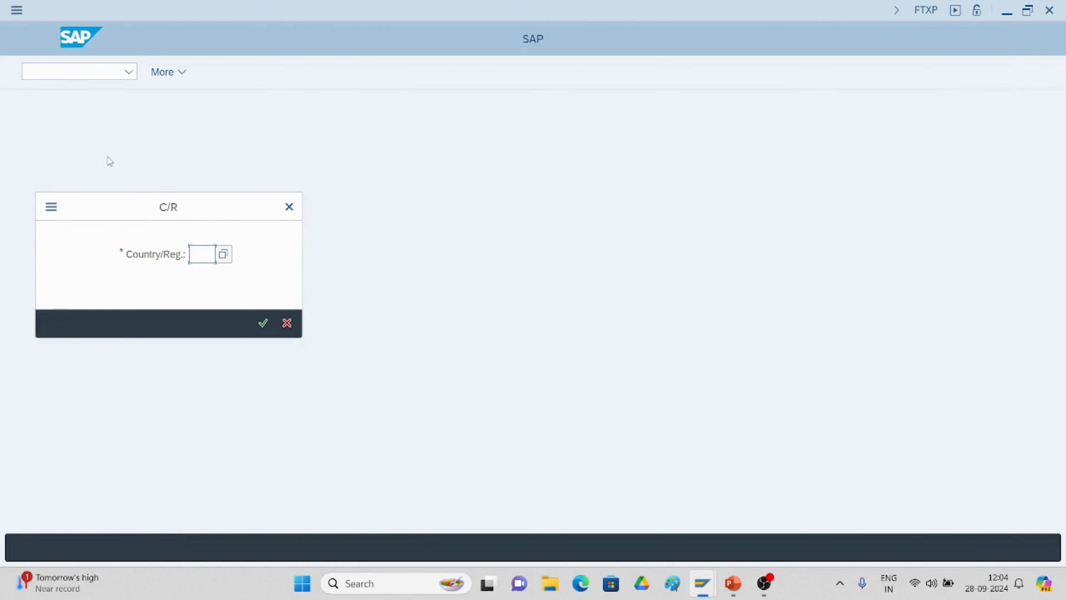
type("in")
left_click(263, 323)
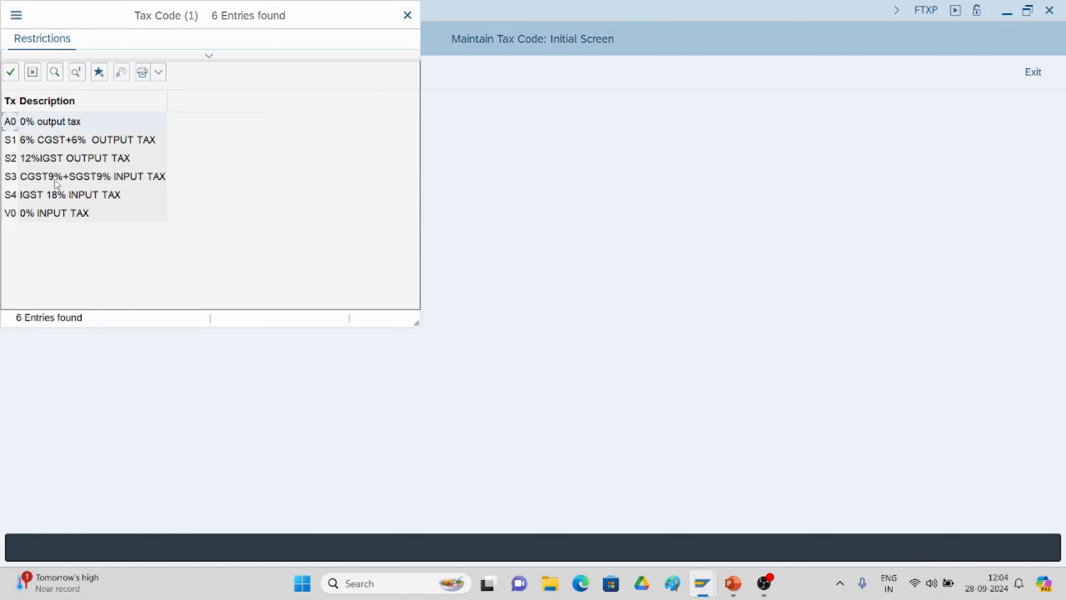
Step: Examine the percentage rates of input tax code S3 (CGST 9% + SGST 9%) and leave tax code maintenance
double_click(71, 178)
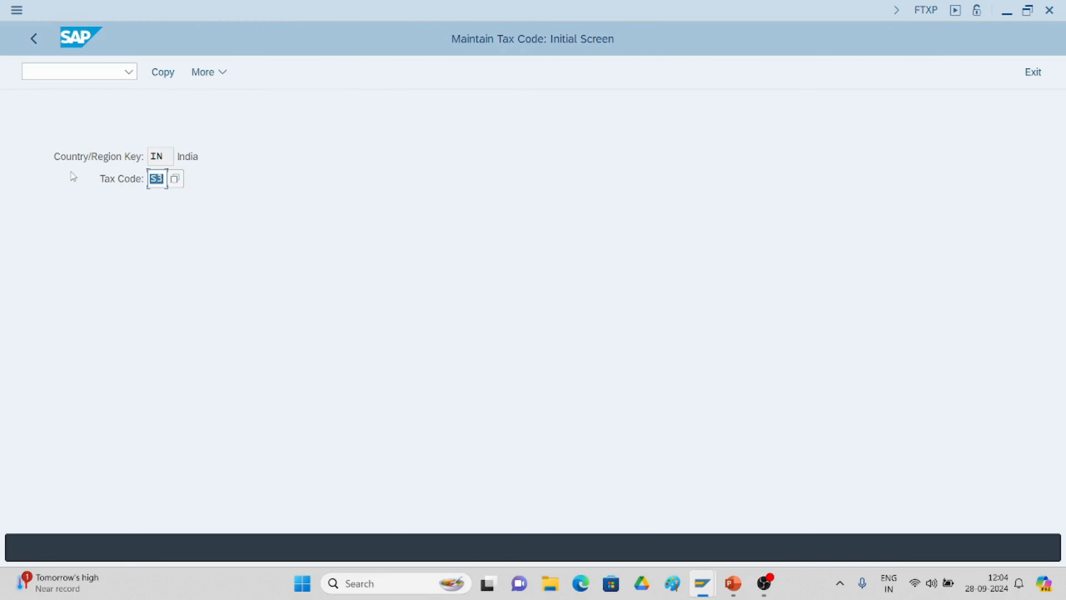
key("Return")
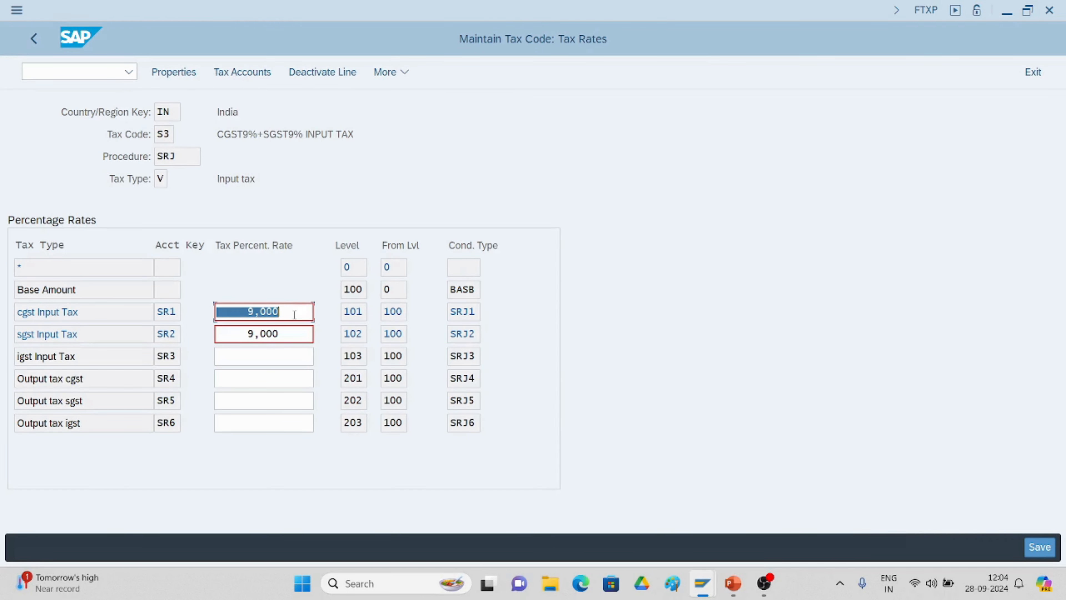
left_click(295, 315)
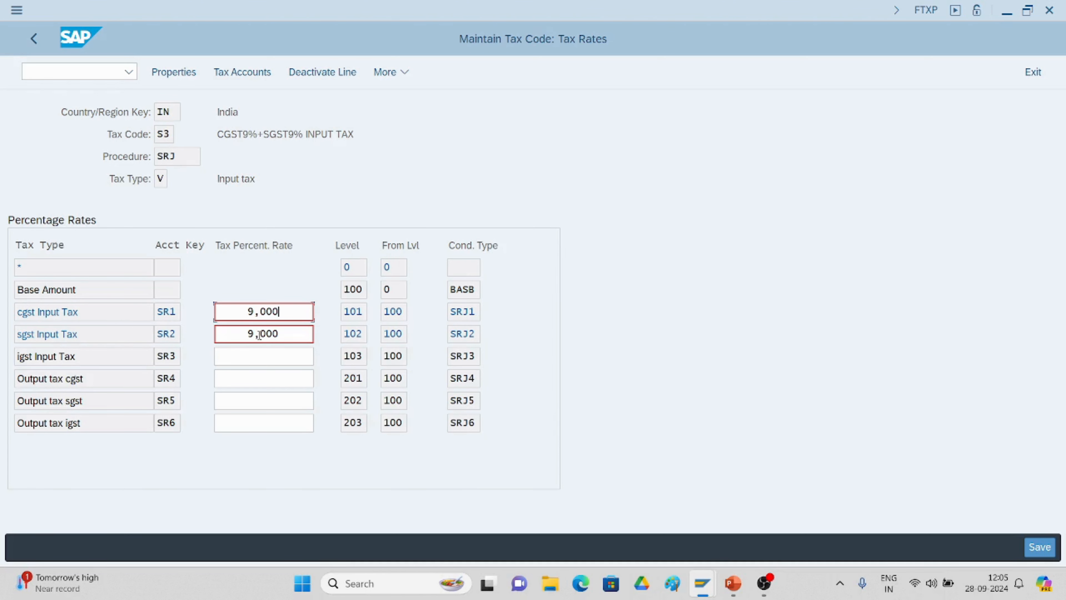
left_click(33, 38)
left_click(34, 38)
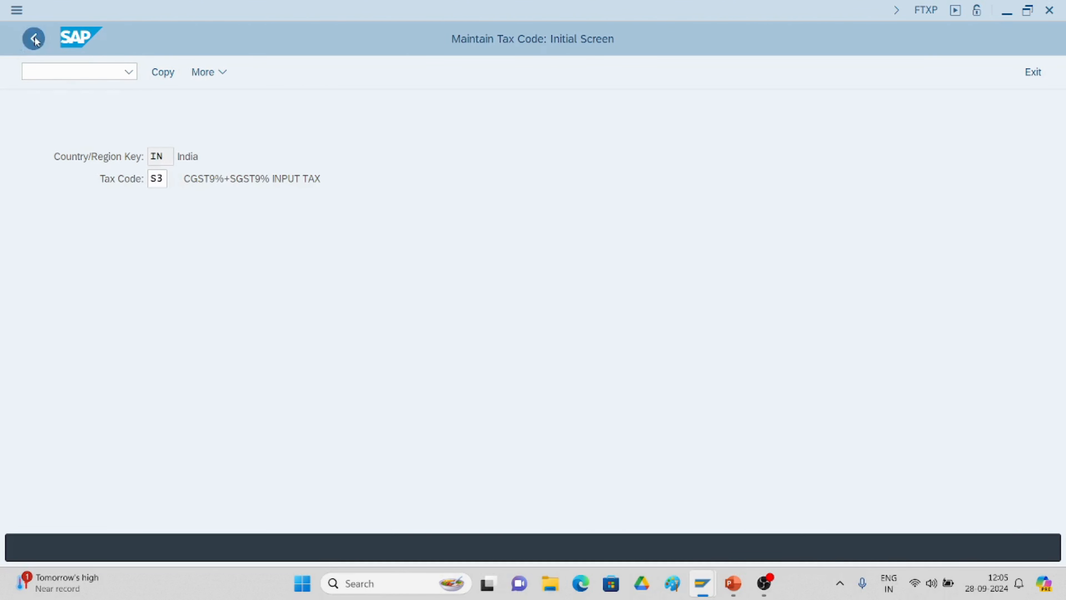
Step: Consult the PowerPoint transaction list for the step following tax code creation, and switch back to SAP Easy Access
left_click(735, 592)
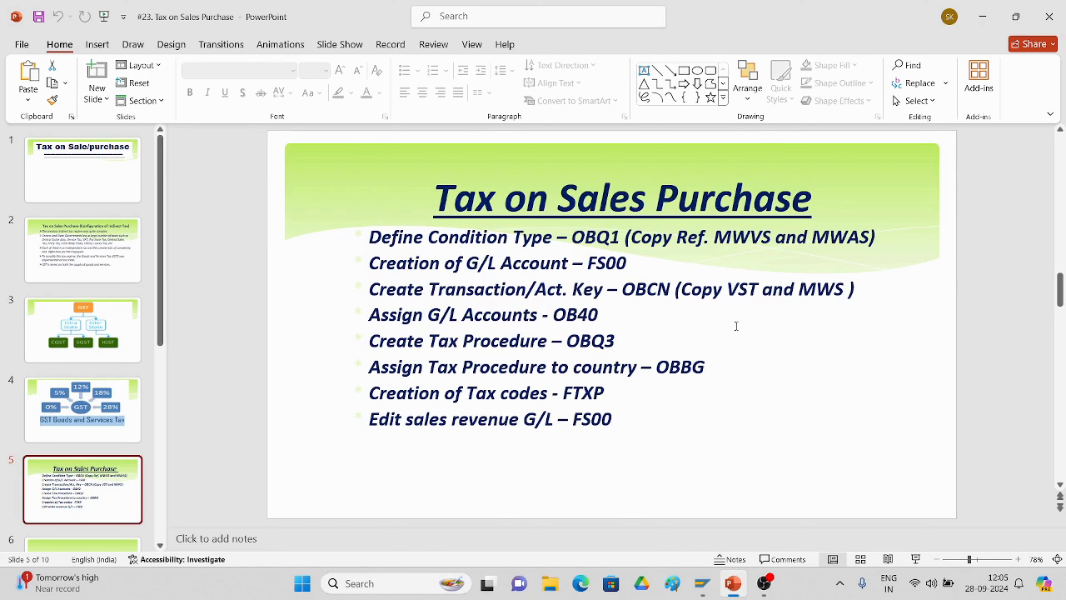
left_click(701, 584)
left_click(728, 529)
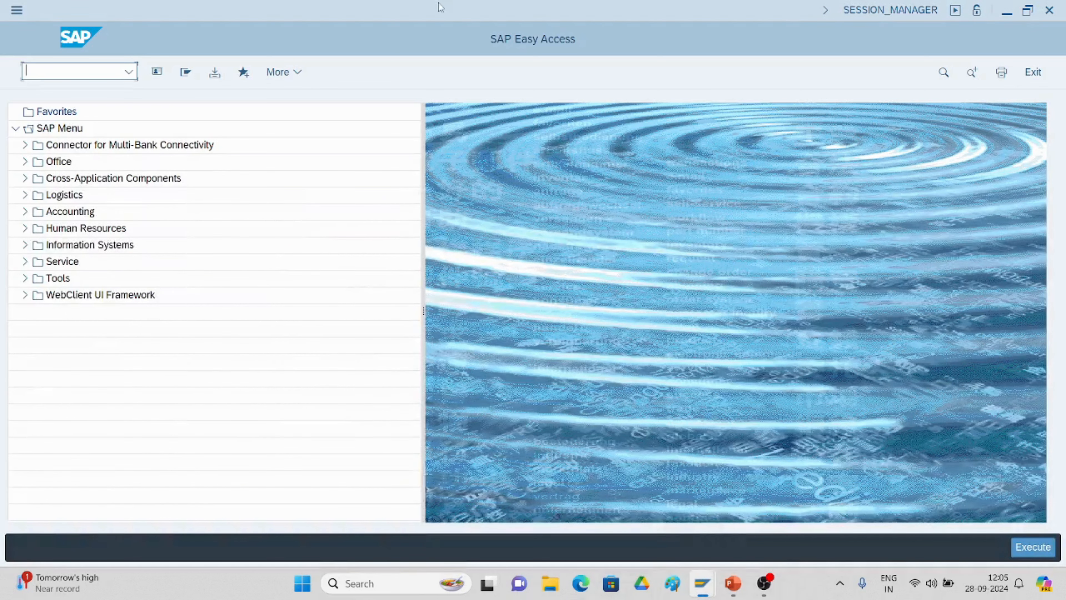
Step: Open transaction FS00 and examine the control data of the asset account 1009 cgst input tax a/c in change mode
left_click(133, 74)
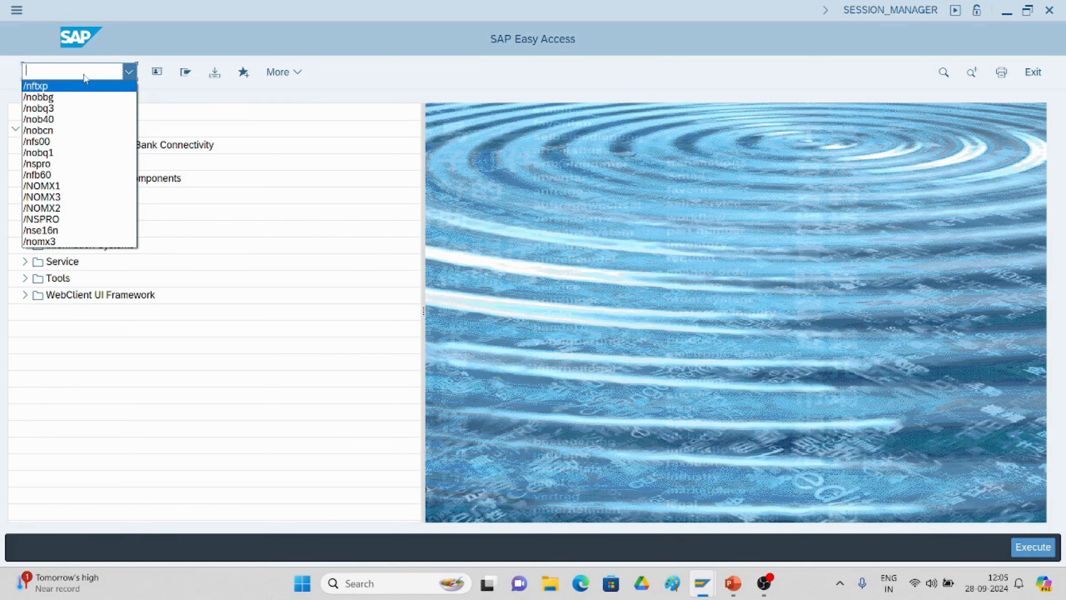
type("/nfs00")
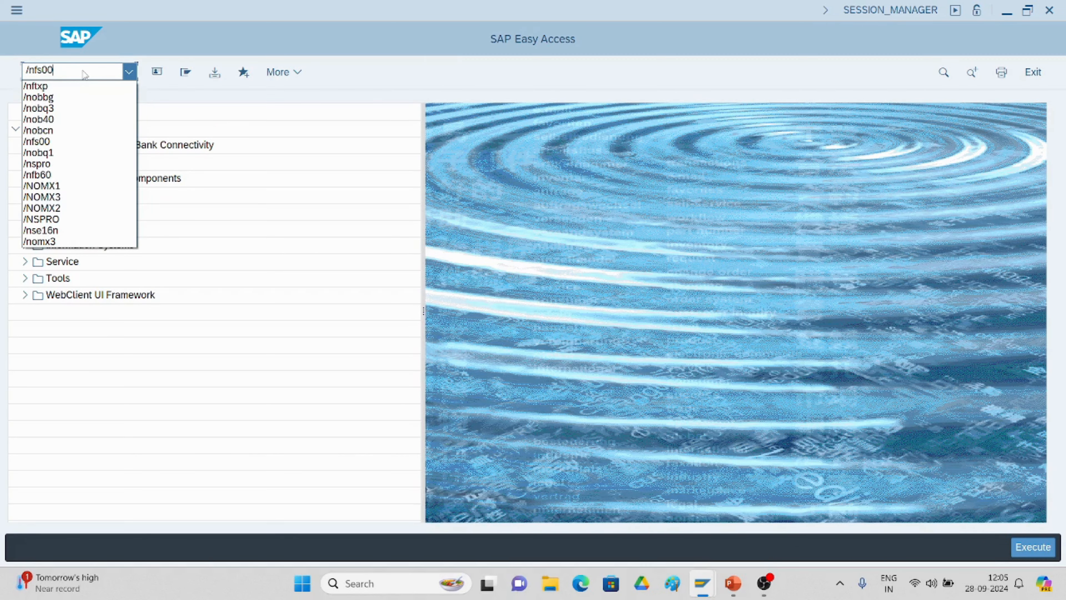
key("Return")
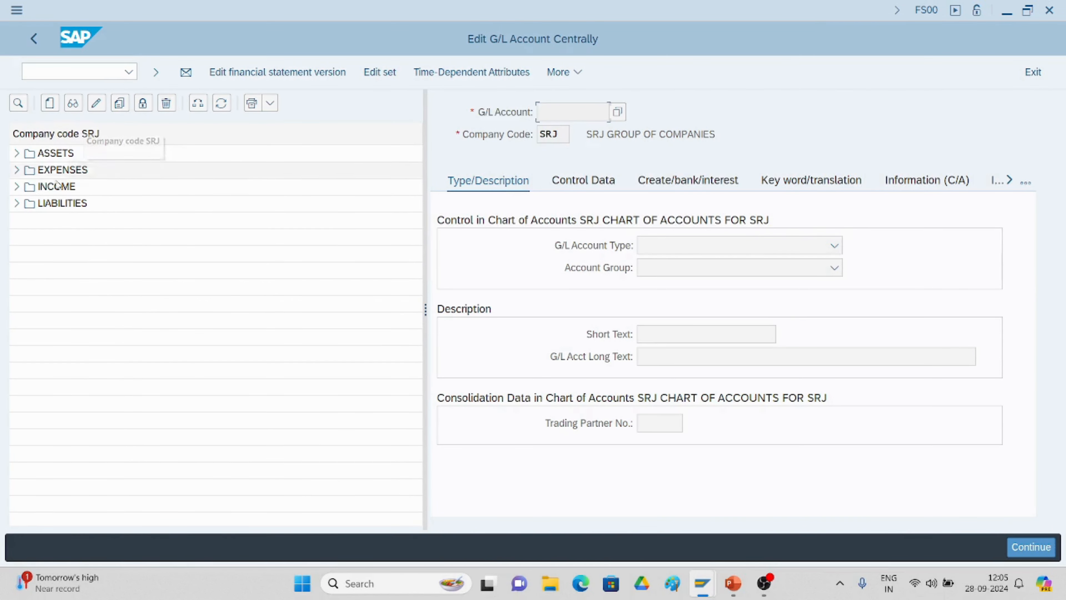
left_click(17, 153)
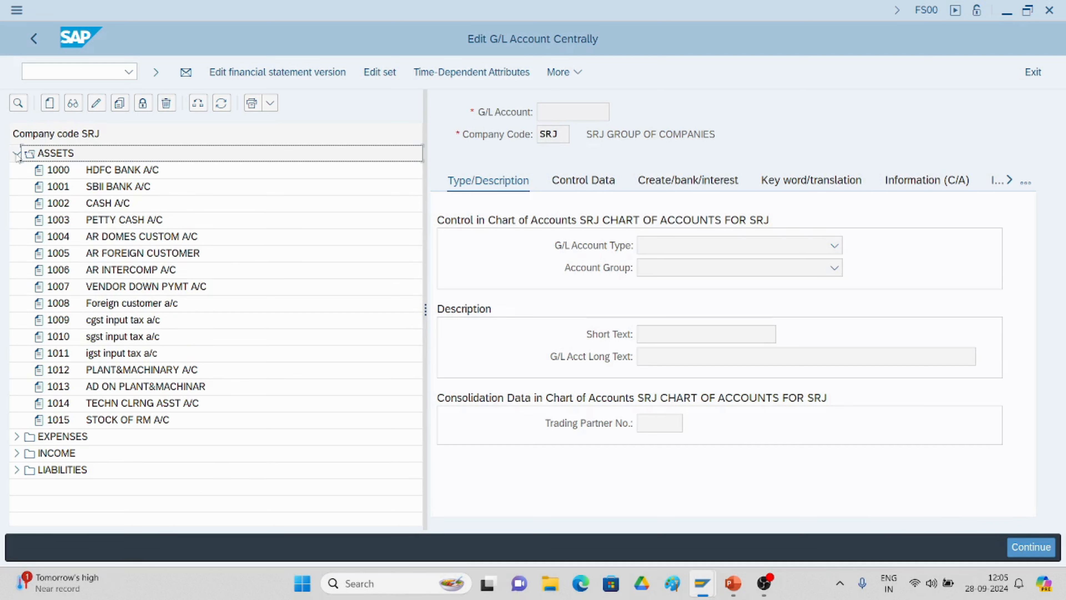
left_click(149, 324)
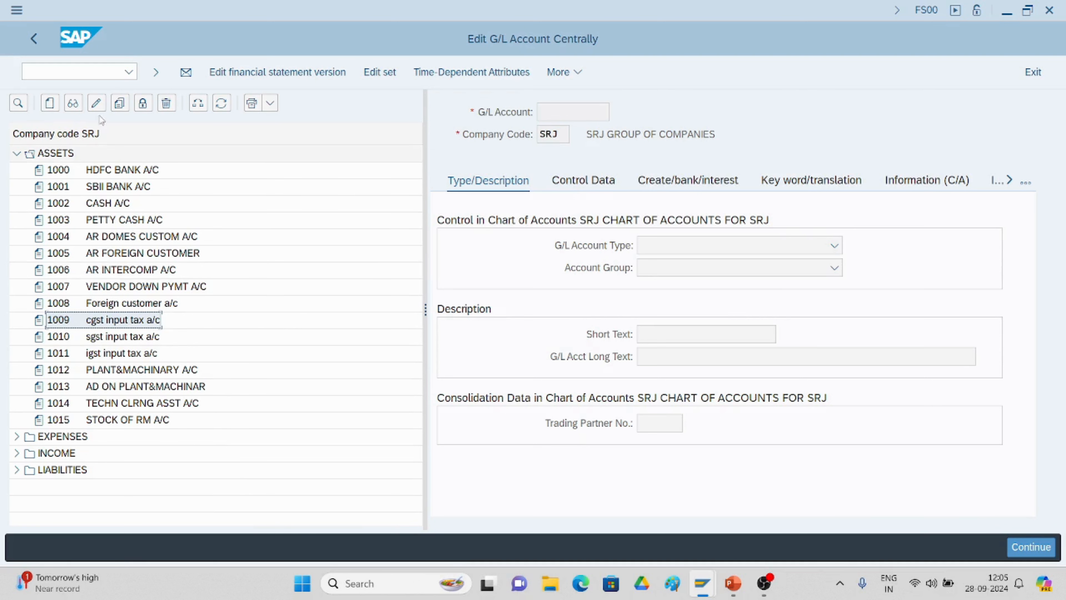
left_click(96, 102)
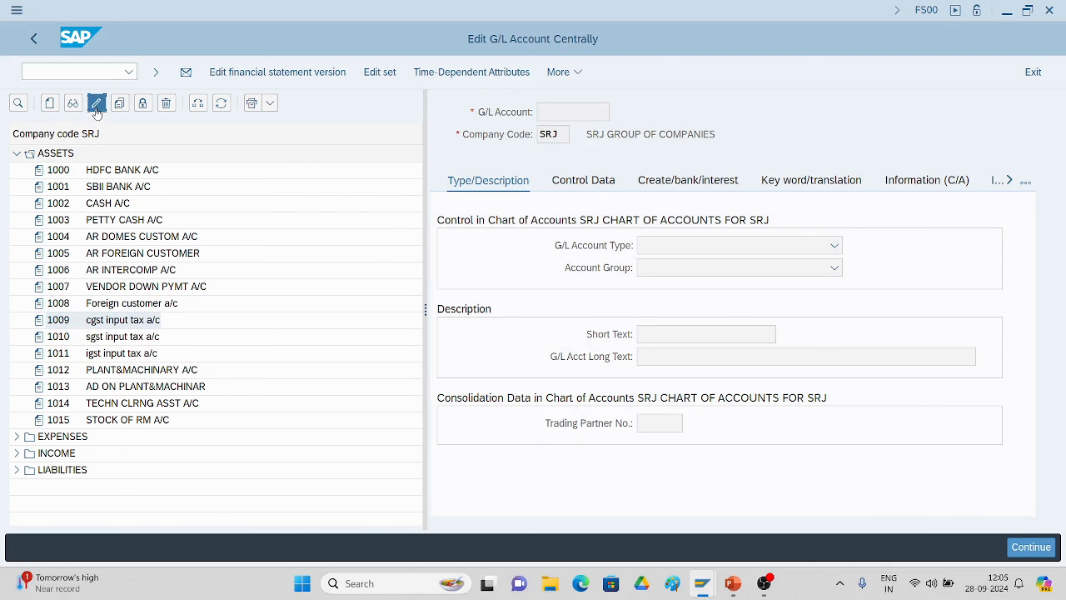
left_click(589, 182)
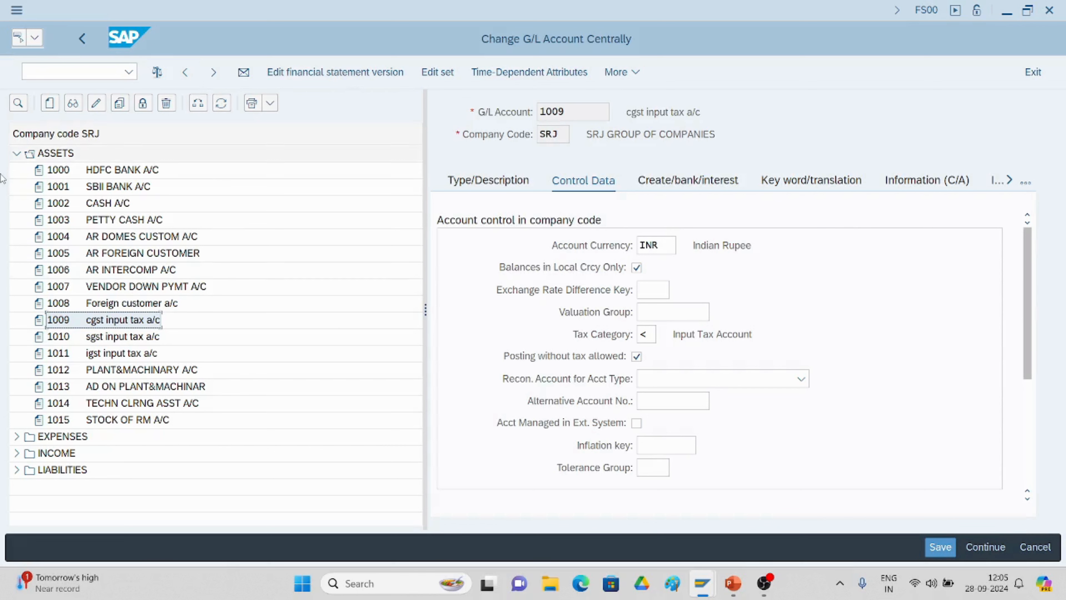
Step: Open the expense account 3000 RENT A/C in change mode and examine its tax category
left_click(17, 154)
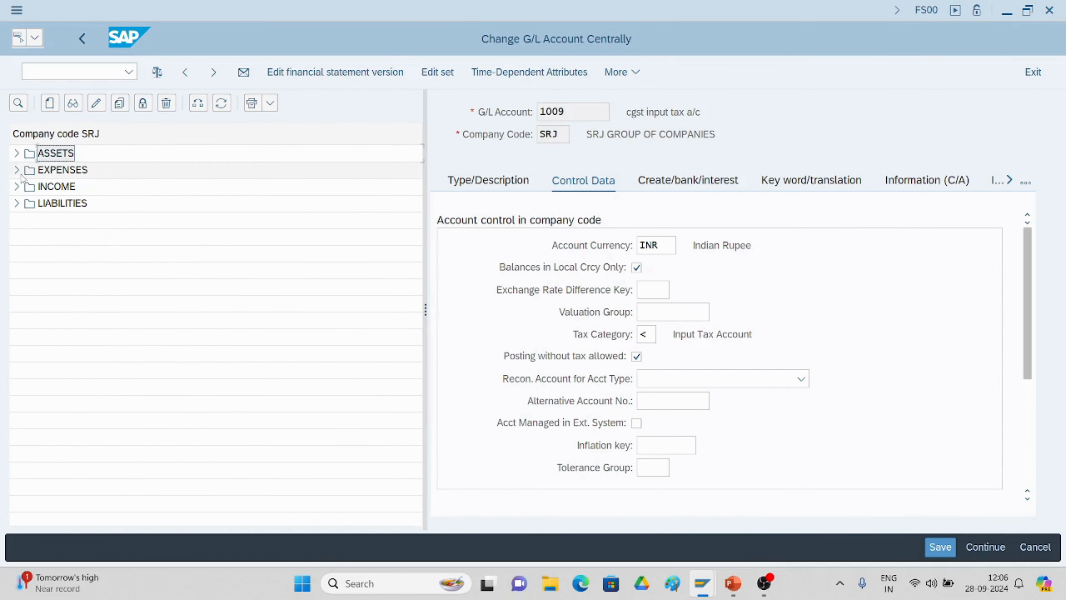
left_click(16, 170)
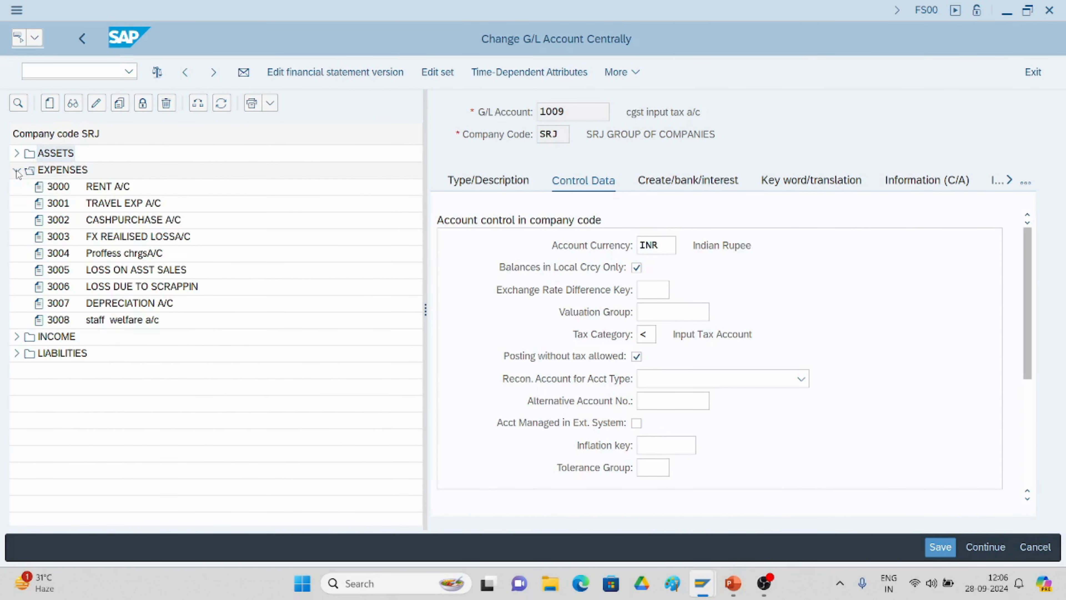
left_click(98, 189)
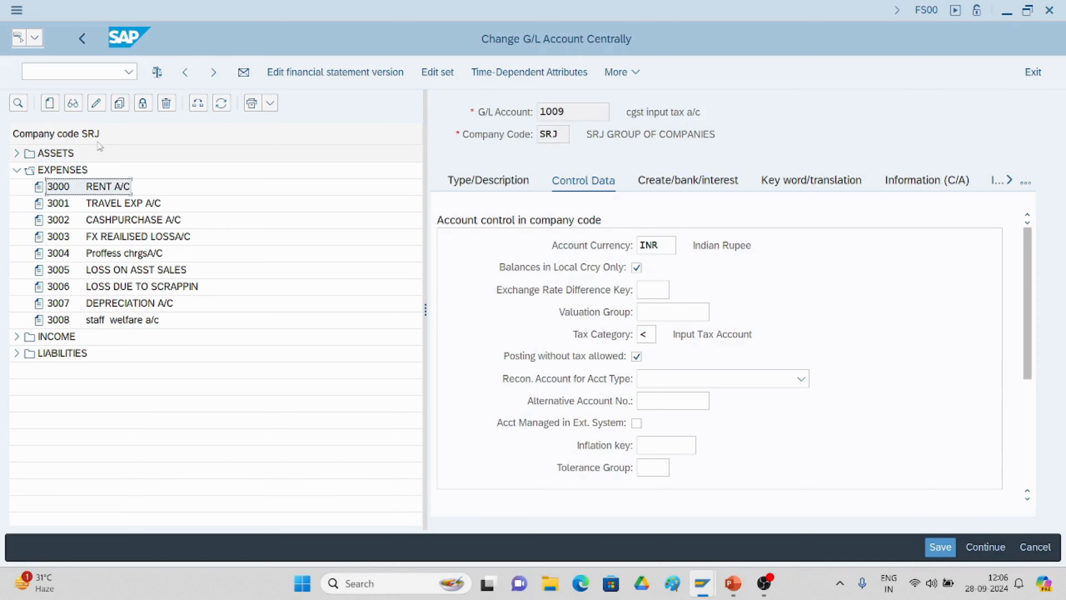
left_click(96, 110)
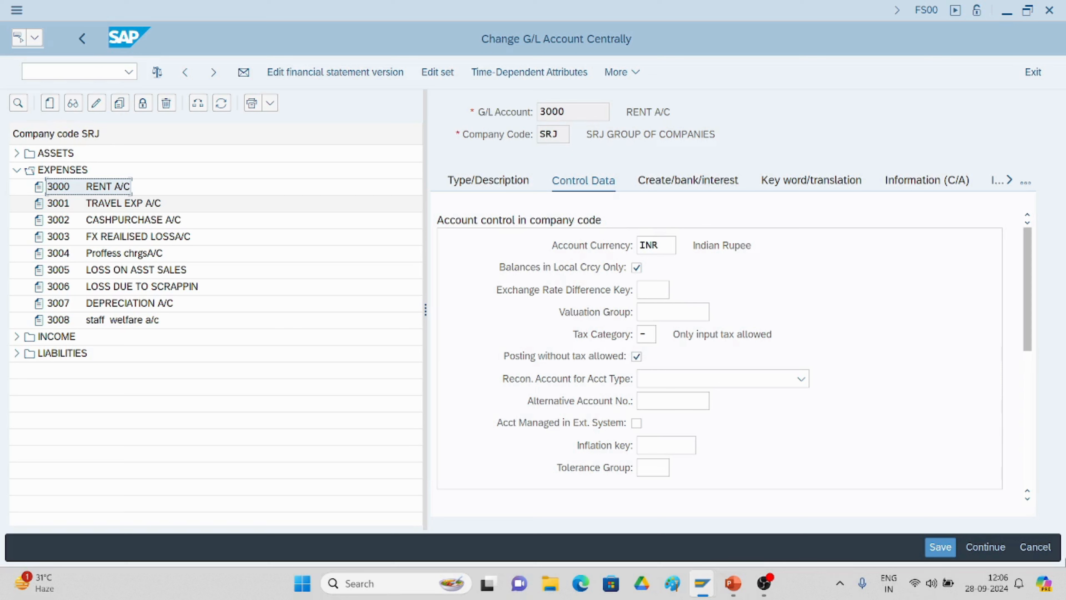
Step: Open vendor invoice entry with transaction FB60 for company code SRJ
left_click(734, 592)
left_click(83, 71)
type("/nfs00")
key("Return")
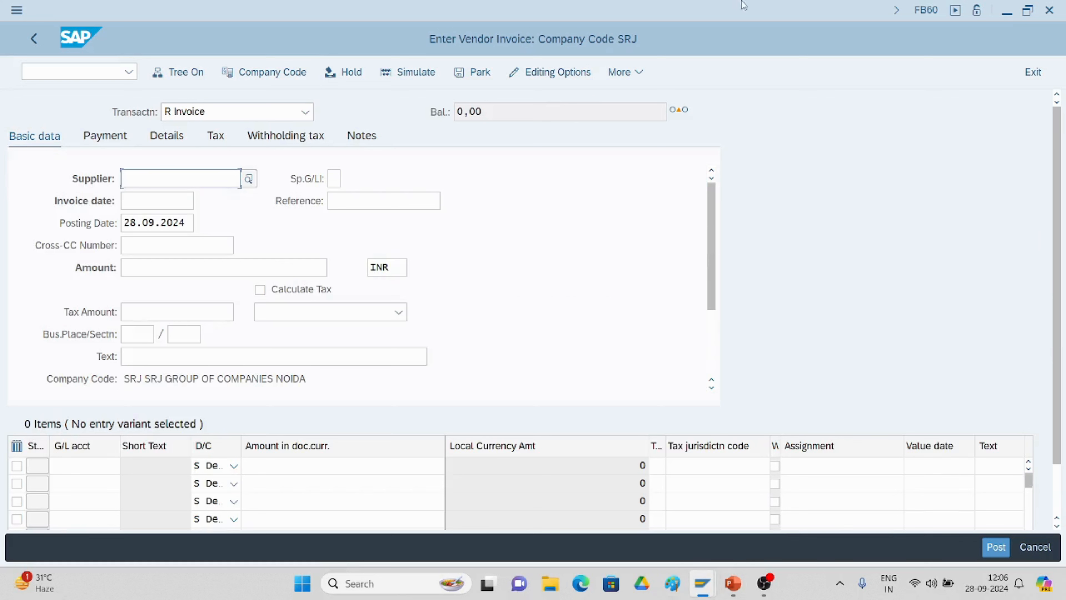
Step: Look up and choose the US supplier of company code SRJ, and set the invoice date to 28.09.2024
left_click(250, 177)
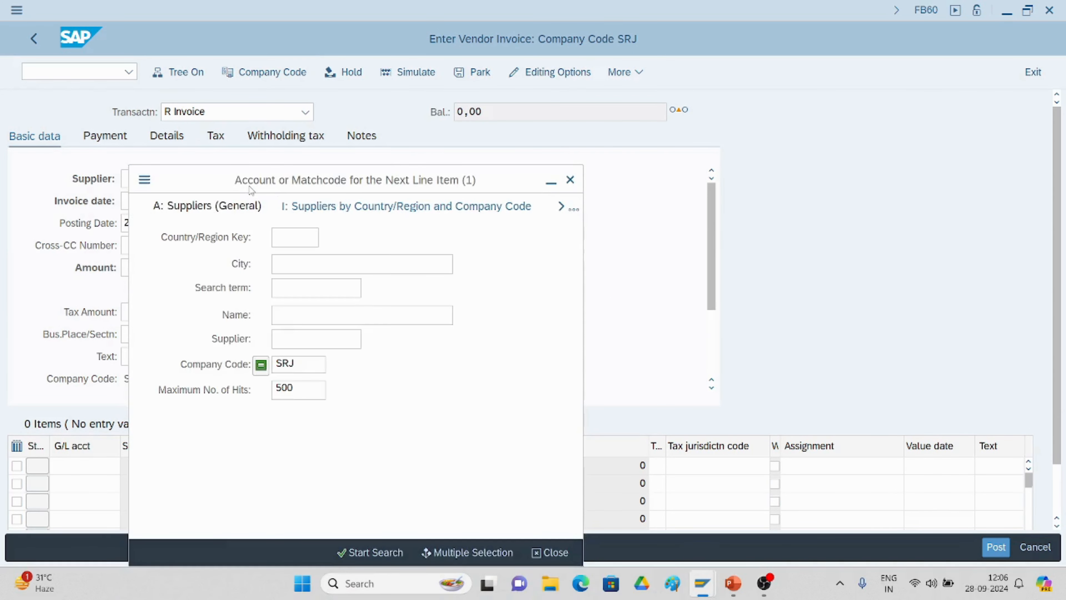
left_click(383, 554)
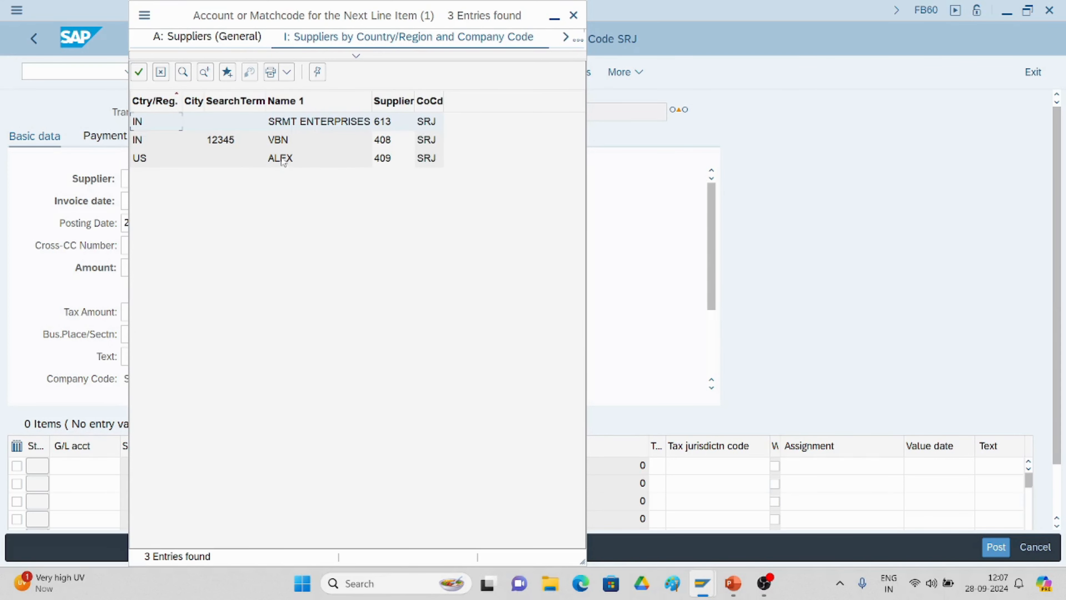
double_click(283, 159)
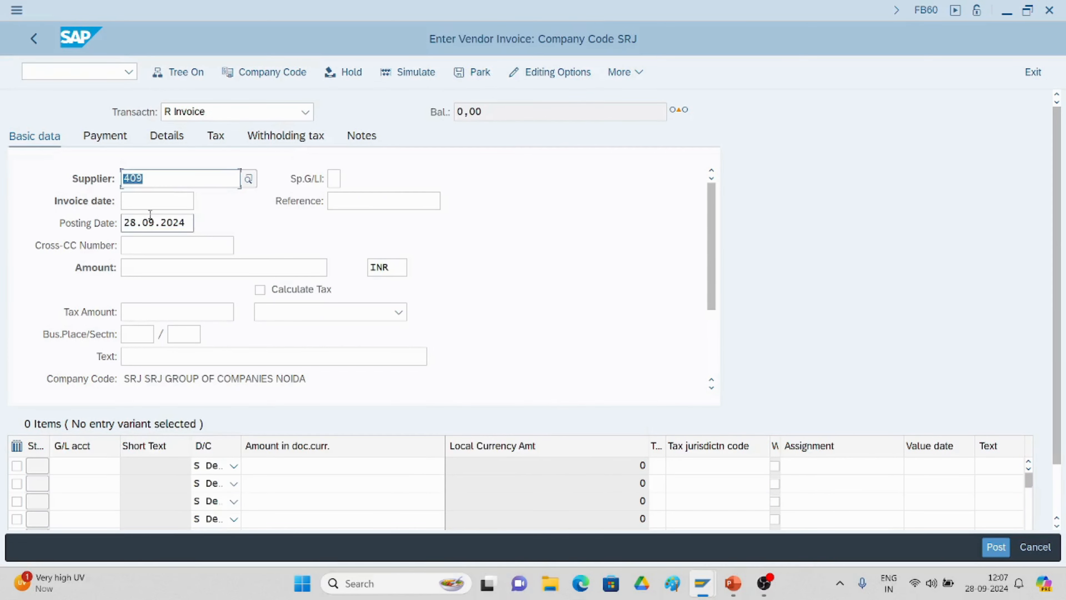
left_click(143, 200)
type("28")
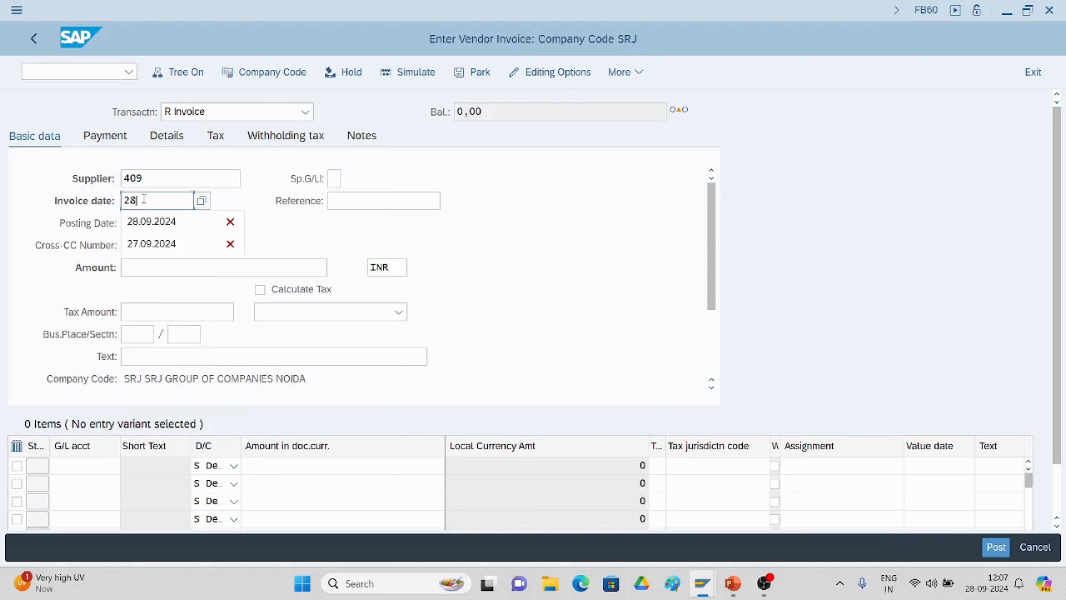
type(".09.2024")
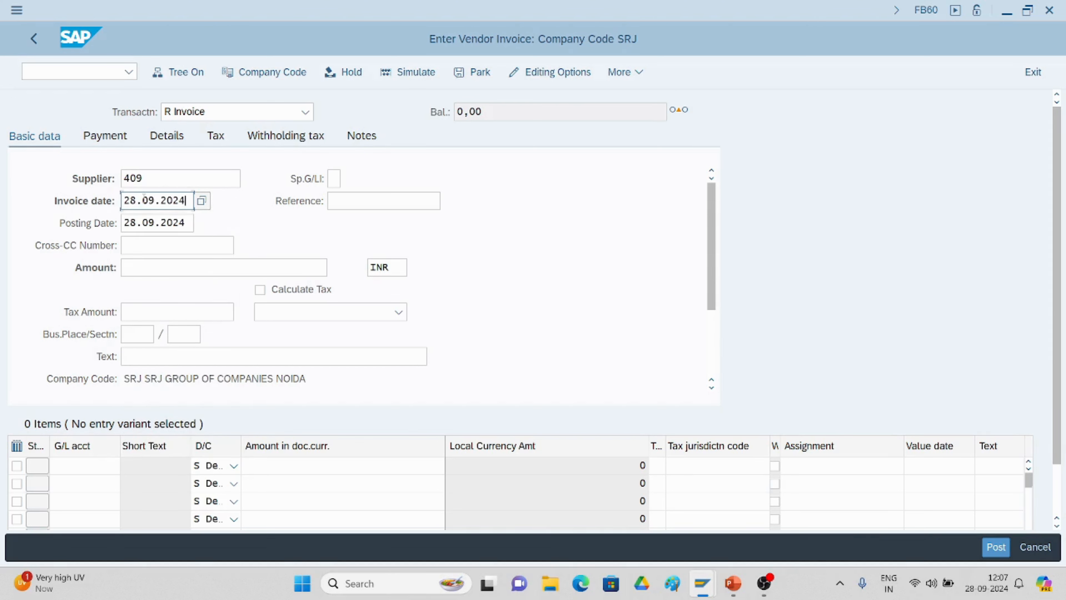
Step: Enter 1000 as the invoice's tax amount and set the first line item's G/L account to 3000
left_click(153, 312)
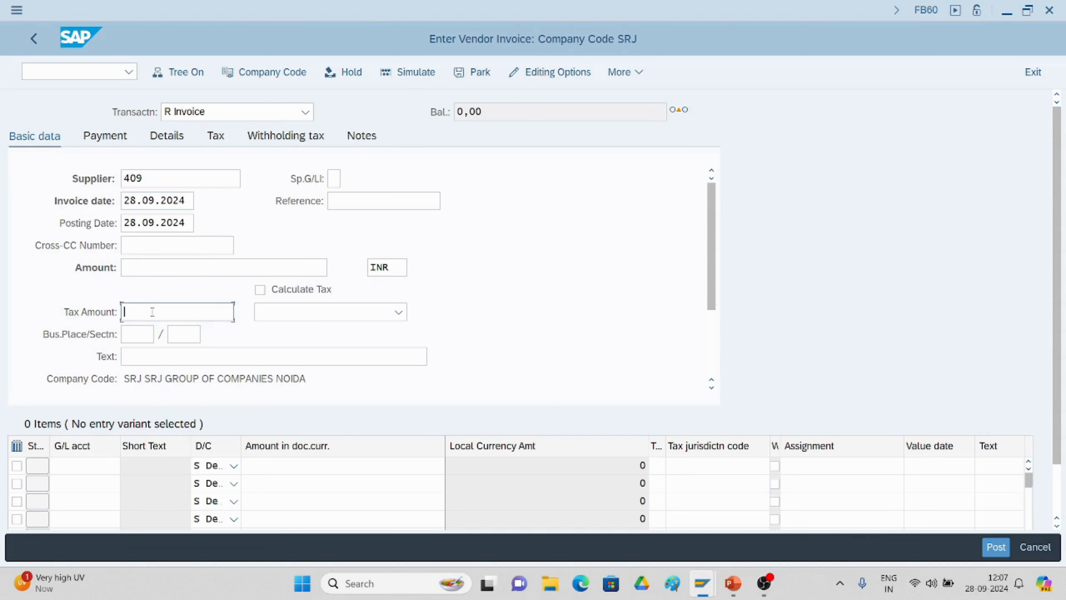
type("1000")
scroll(209, 347, "down", 3)
left_click(83, 467)
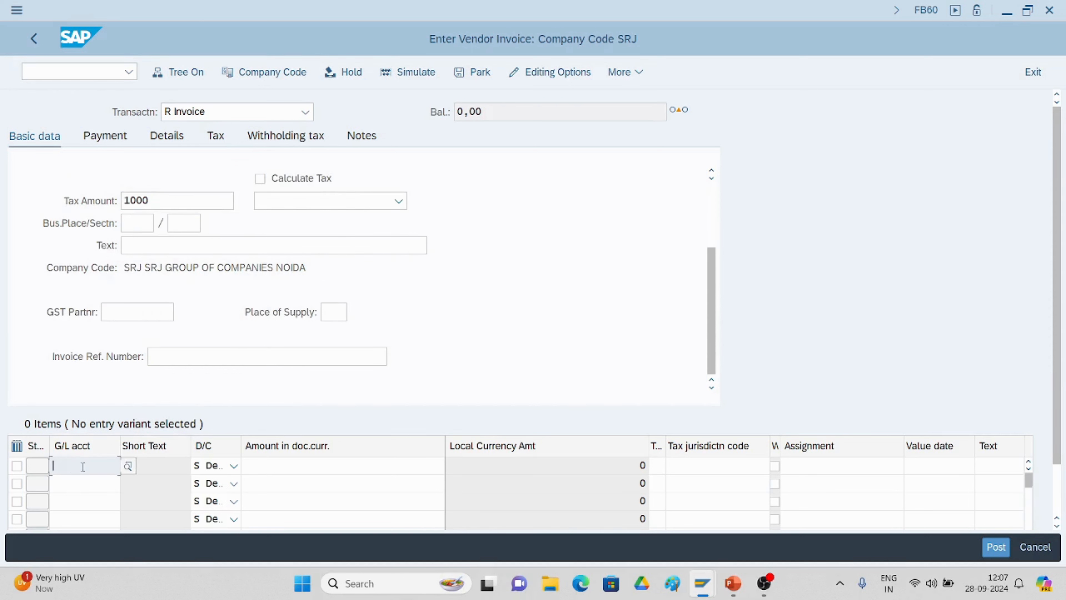
type("3000")
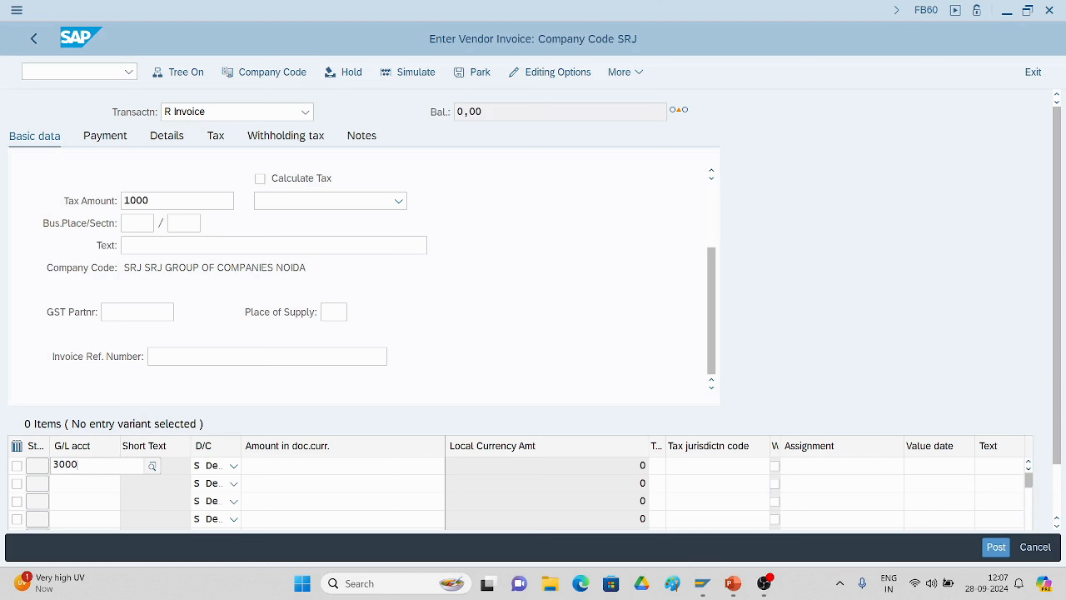
Step: Set the first line item's amount to 1000 and look through the tax codes offered for it without choosing one
left_click(316, 467)
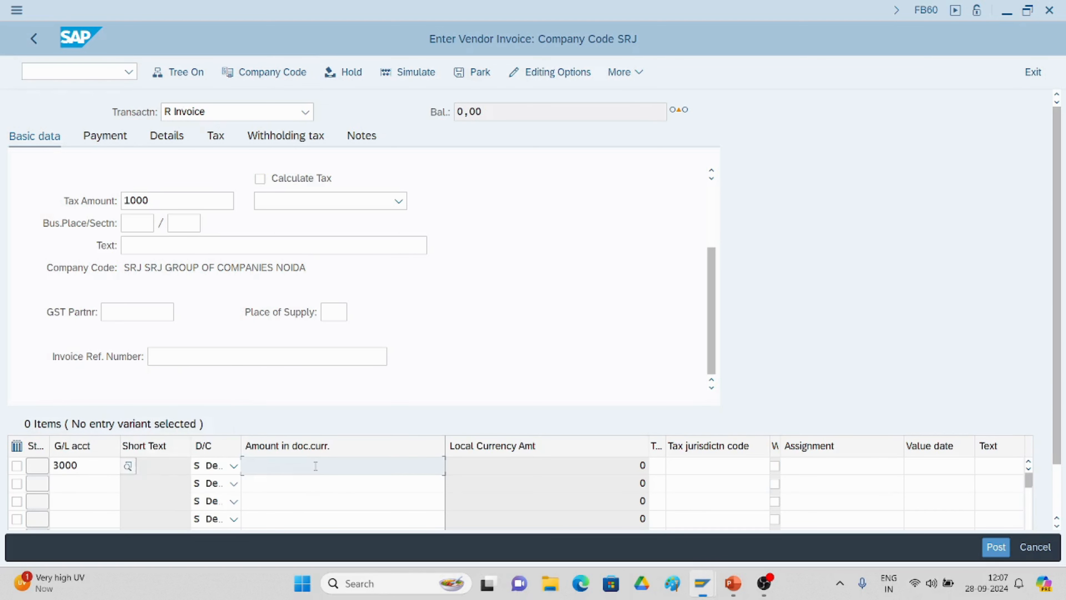
type("1000")
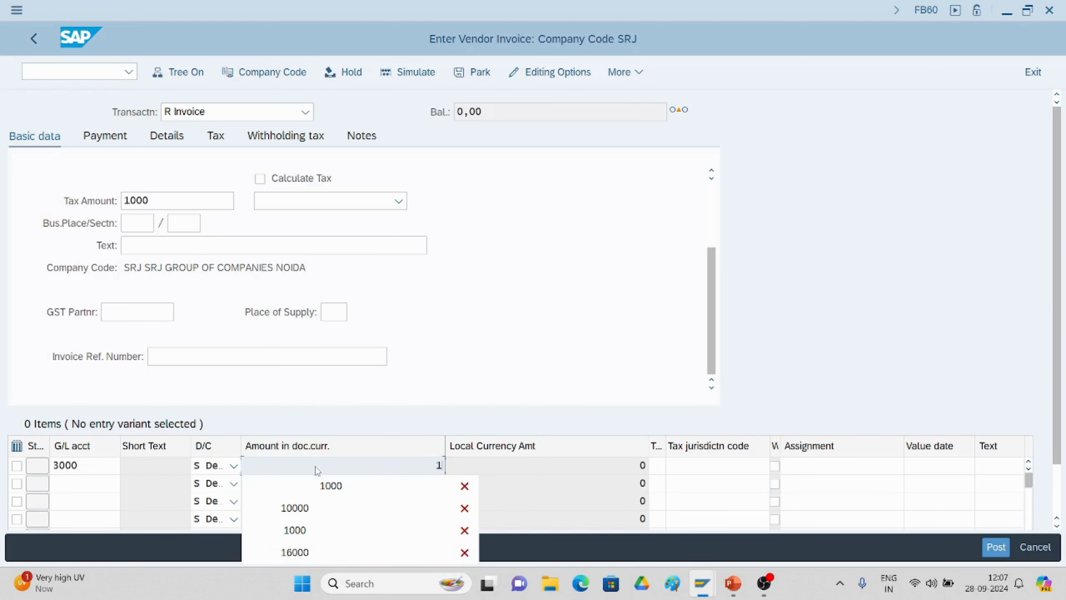
left_click(659, 466)
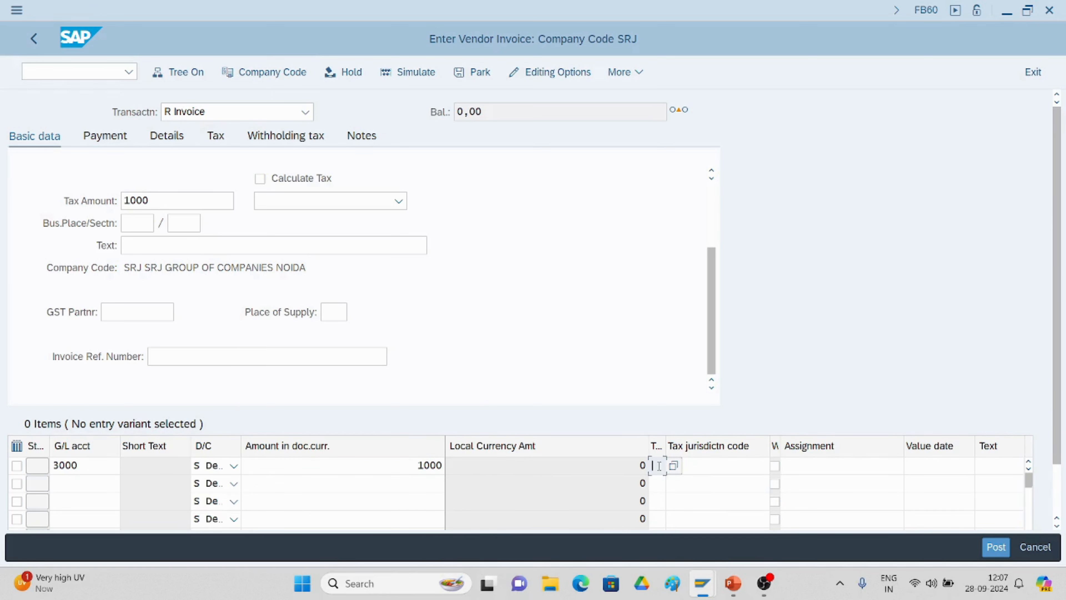
left_click(673, 465)
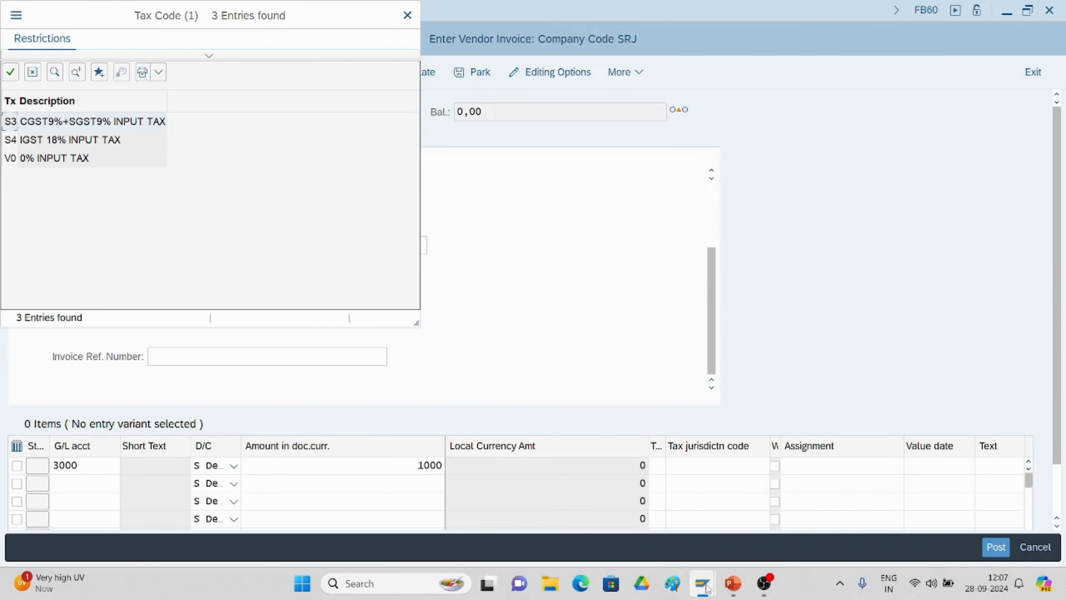
mouse_move(703, 588)
left_click(744, 554)
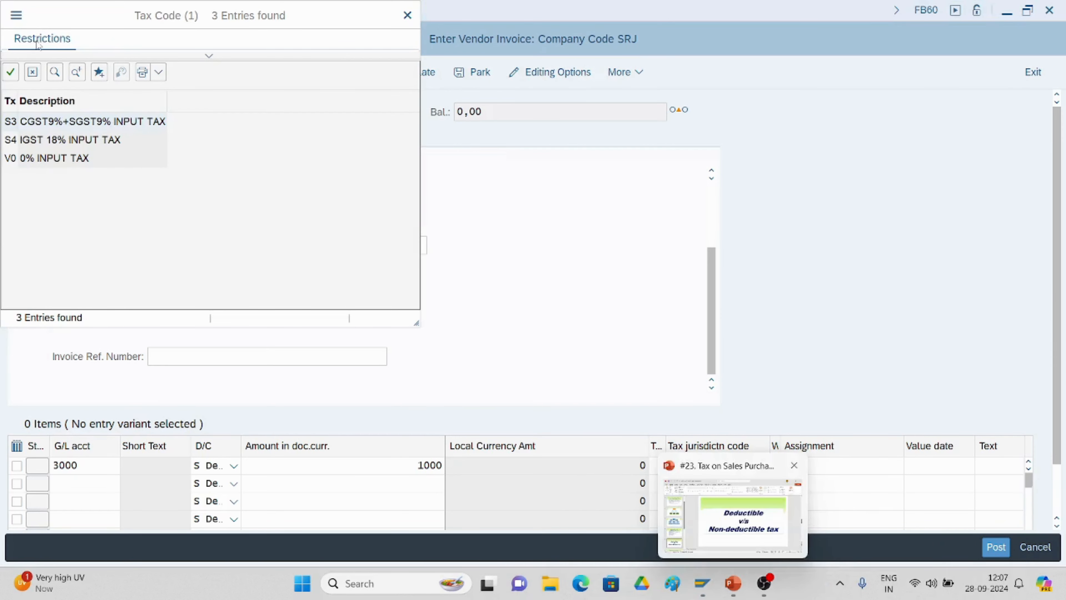
left_click(38, 38)
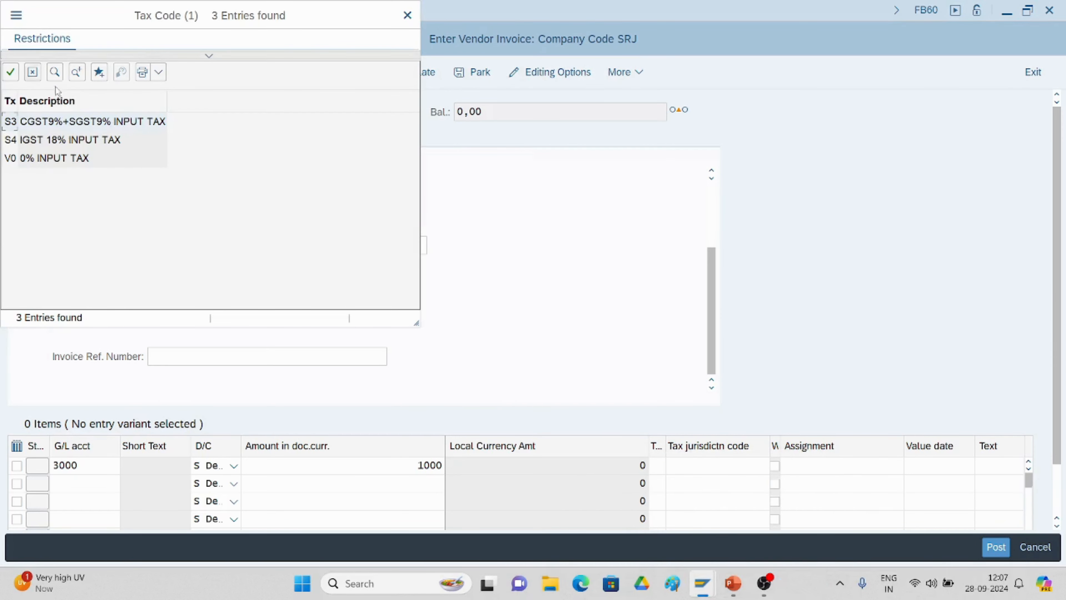
left_click(405, 15)
Step: Open an additional SAP session and start transaction OBBG in it
left_click(16, 11)
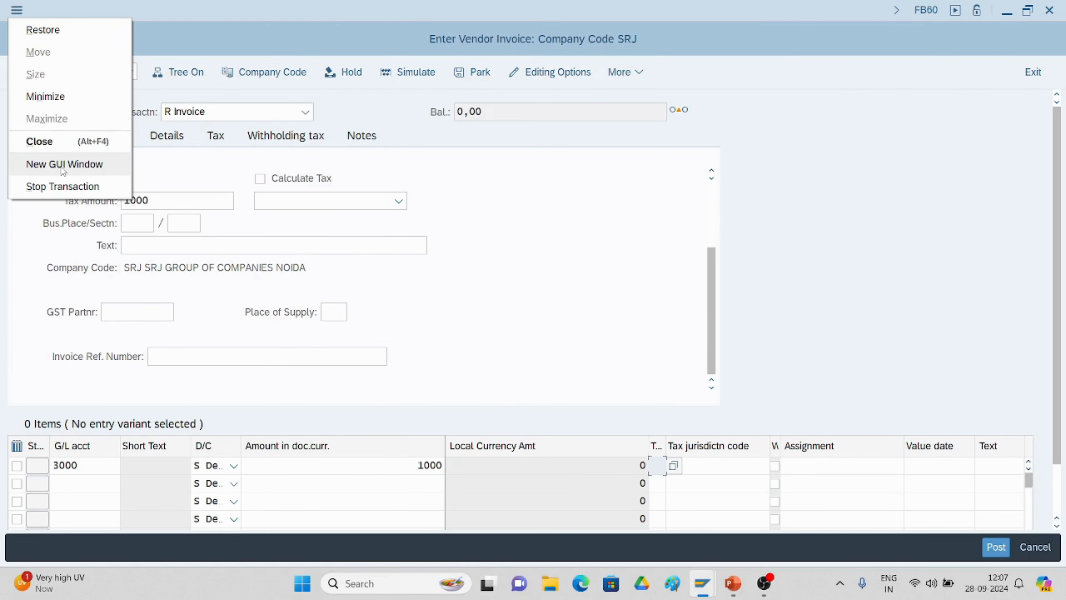
left_click(62, 171)
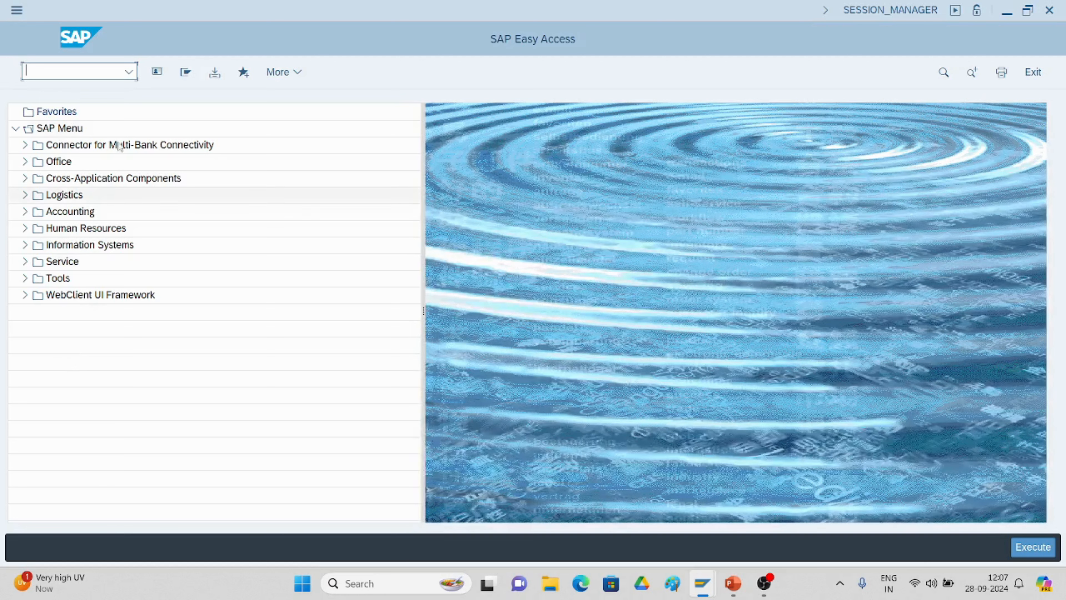
left_click(129, 72)
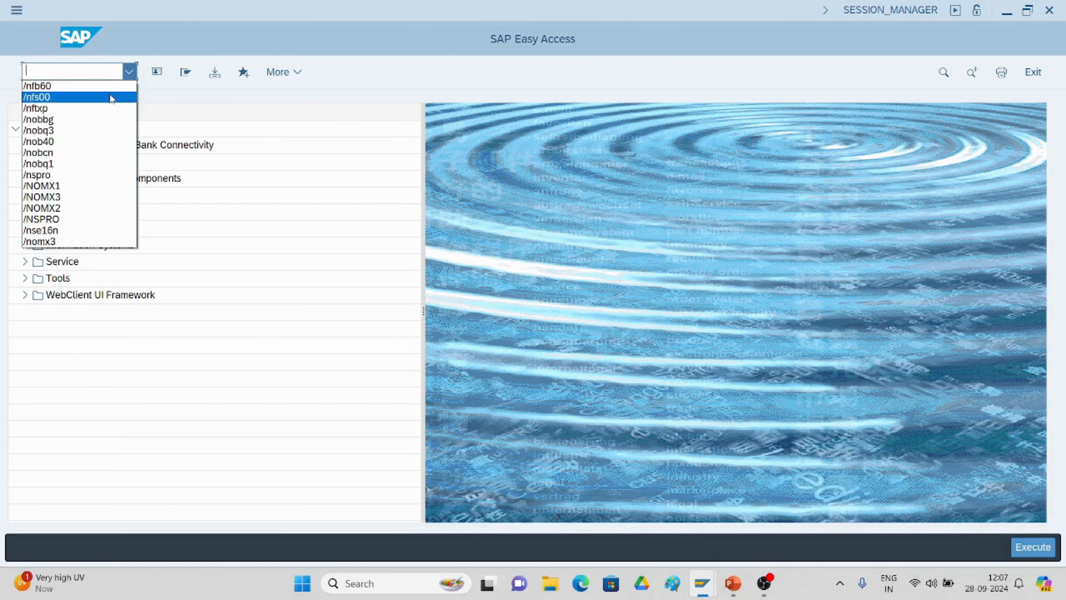
left_click(103, 122)
left_click(94, 72)
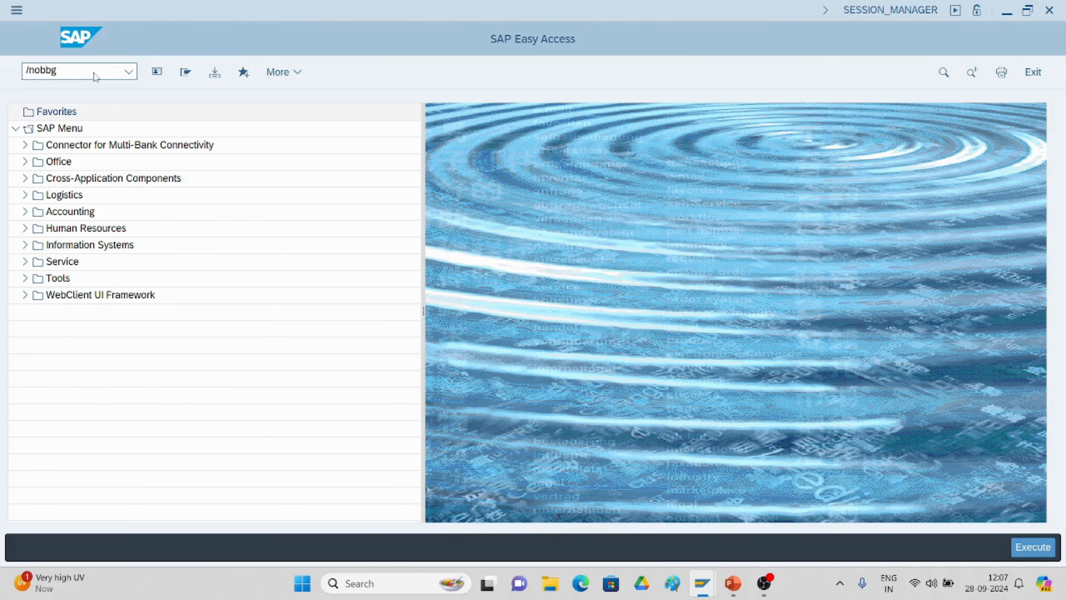
key("Return")
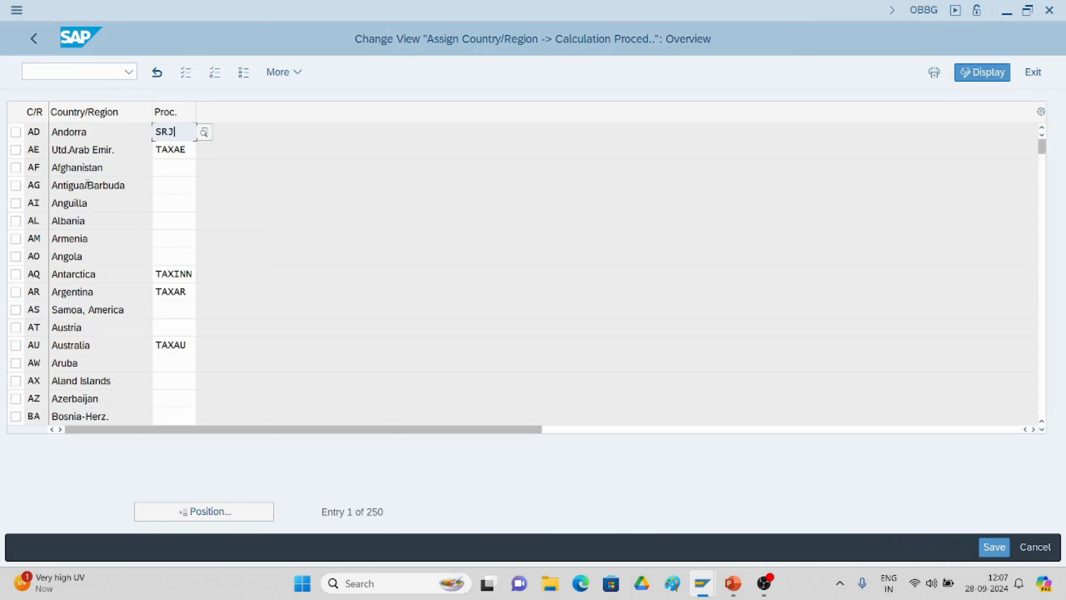
Step: Position the country list on IN to check India's calculation procedure, and save the view
left_click(204, 512)
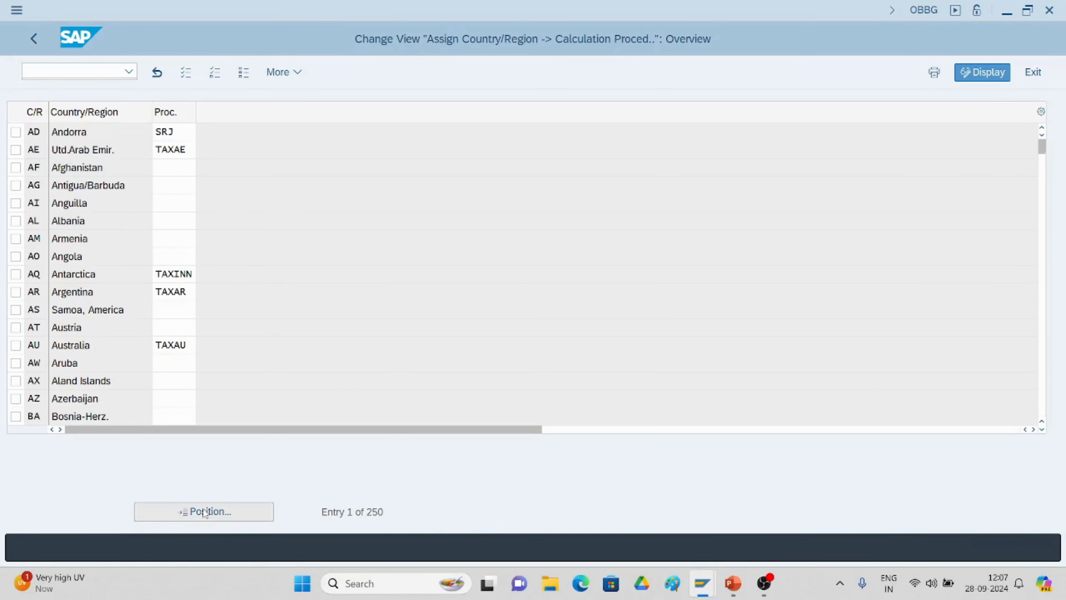
type("IN")
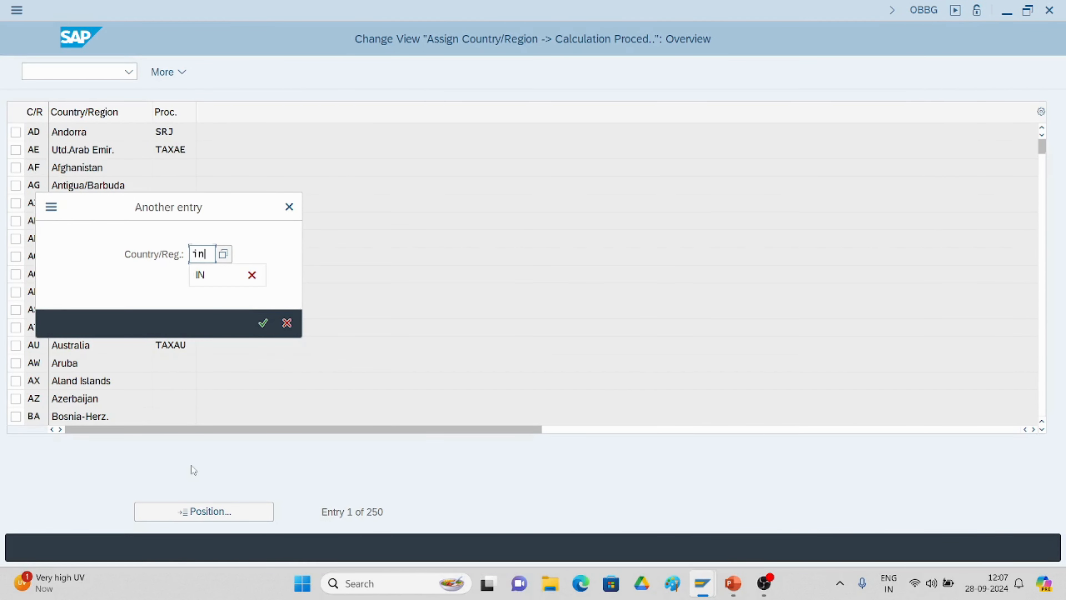
key("Return")
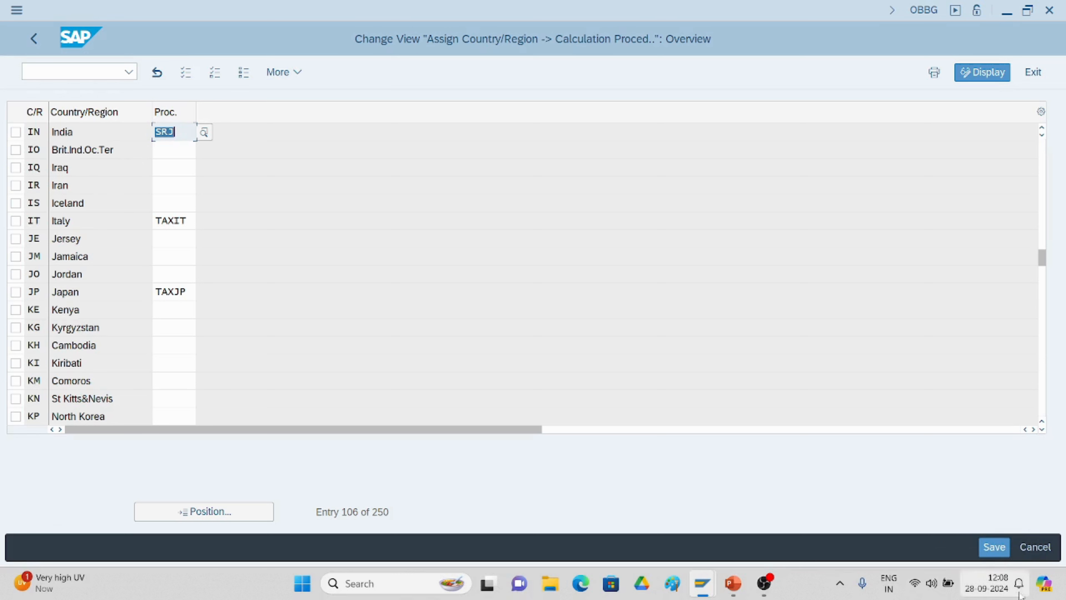
left_click(1006, 553)
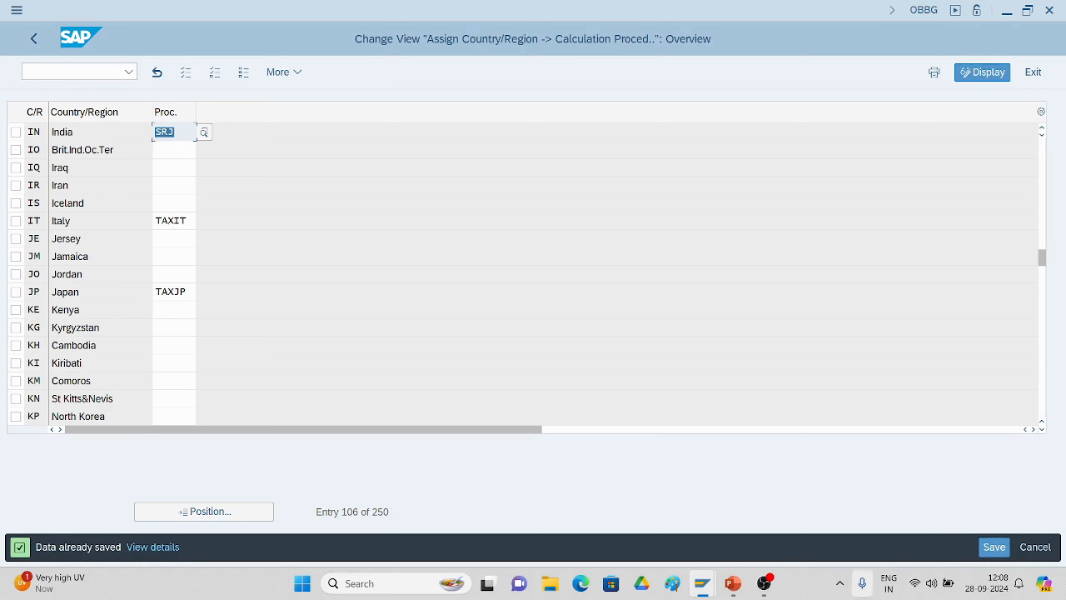
Step: Return to the FB60 vendor invoice and assign tax code S3 (CGST9%+SGST9% INPUT TAX) to the first line item
mouse_move(702, 584)
left_click(696, 550)
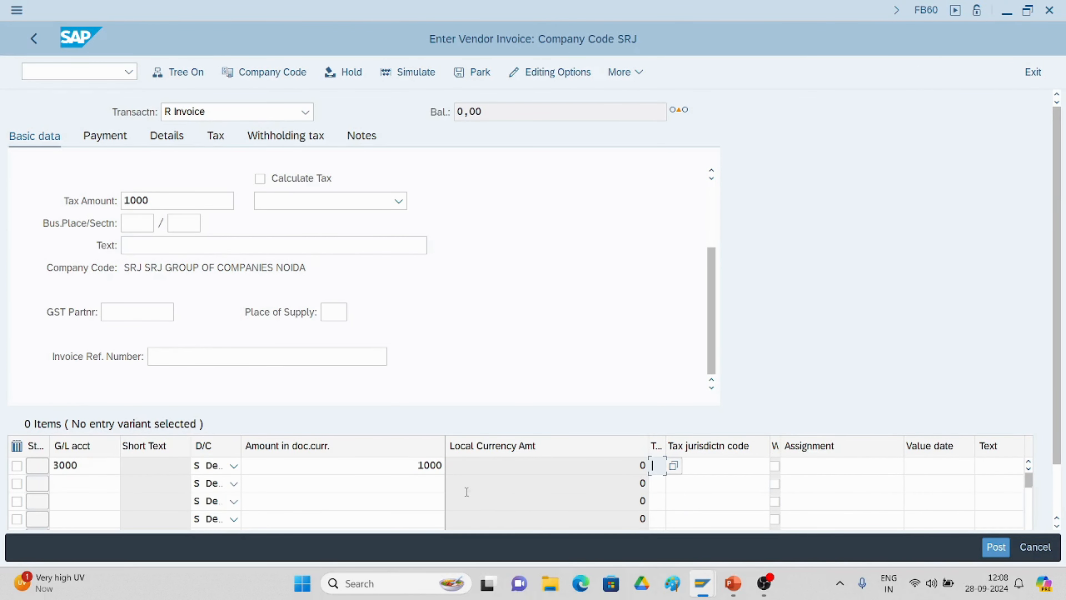
left_click(673, 466)
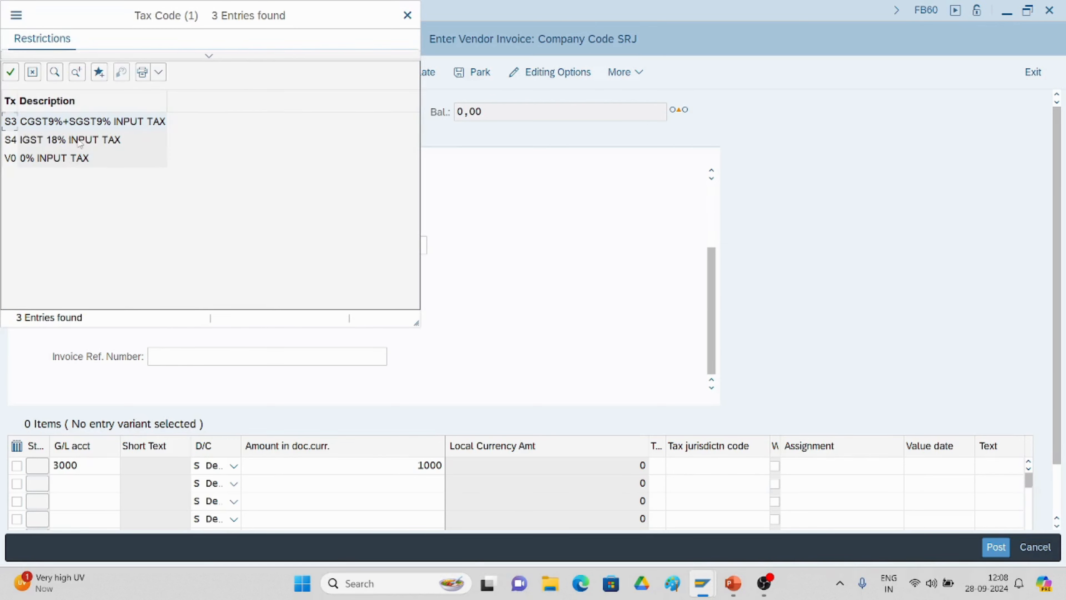
double_click(83, 126)
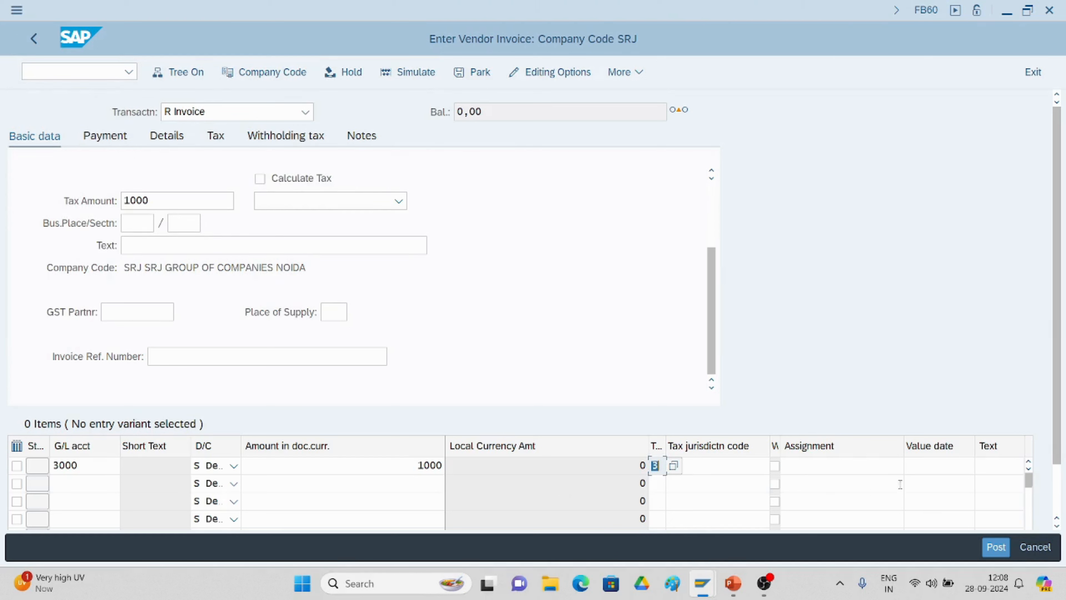
Step: Enter BEING INVOICE BOOKED as the text of both the invoice header and the first line item
left_click(988, 464)
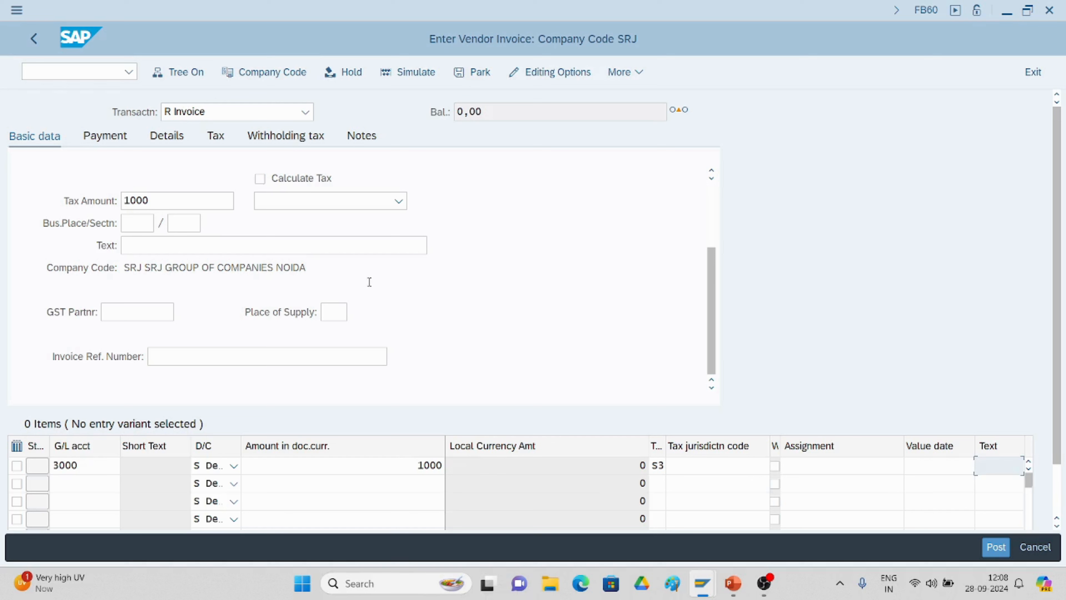
left_click(245, 247)
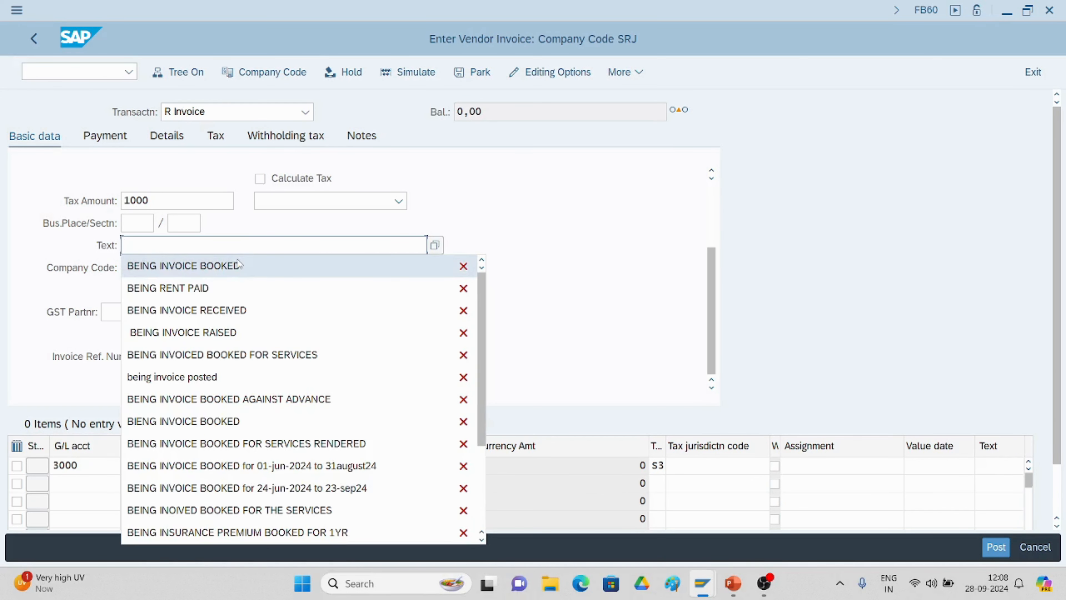
left_click(237, 266)
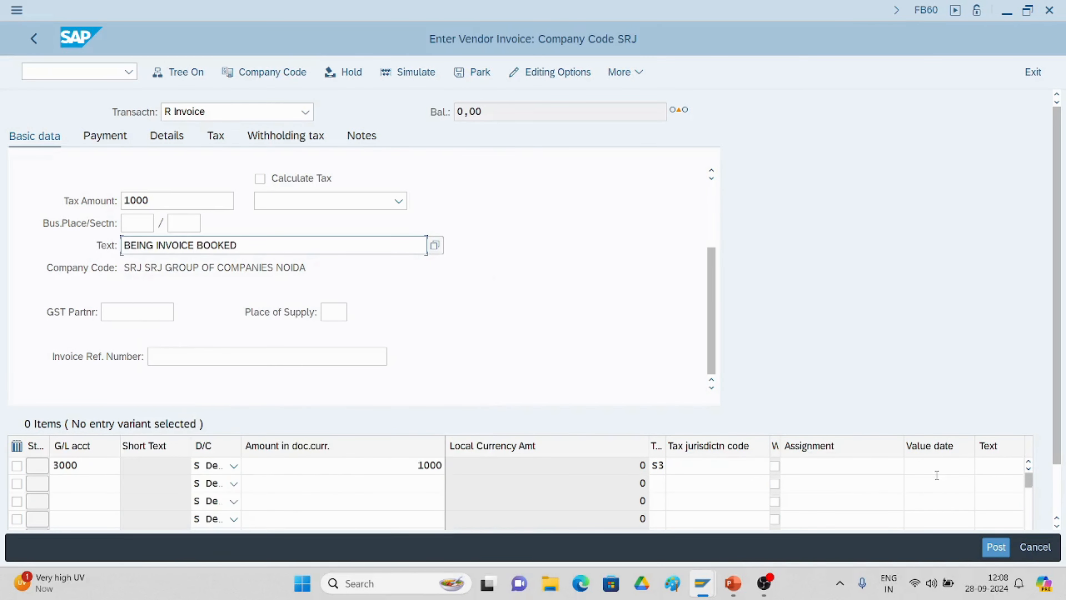
left_click(997, 462)
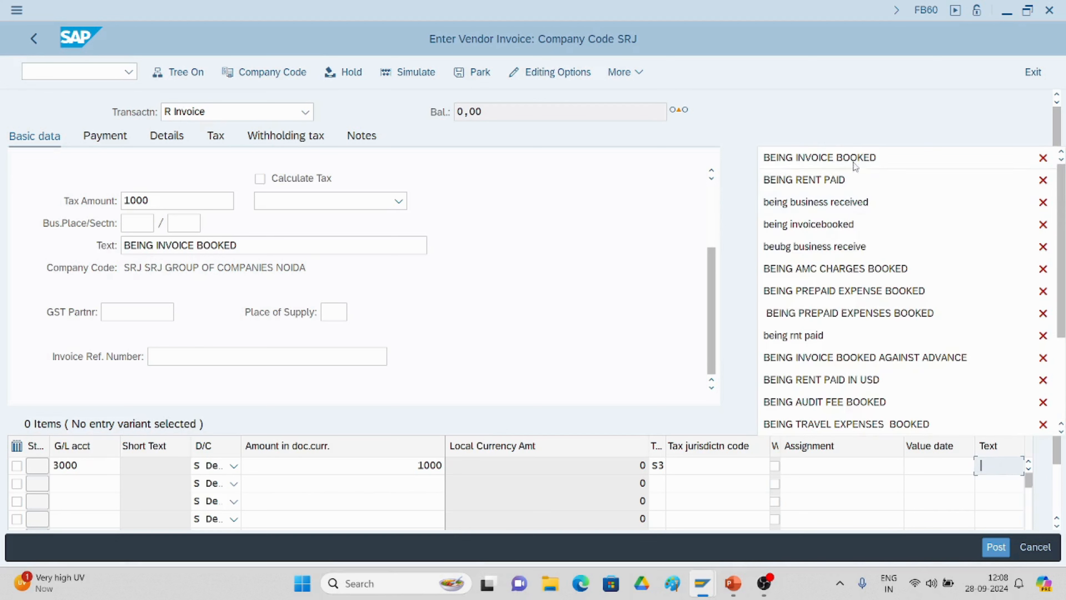
left_click(855, 158)
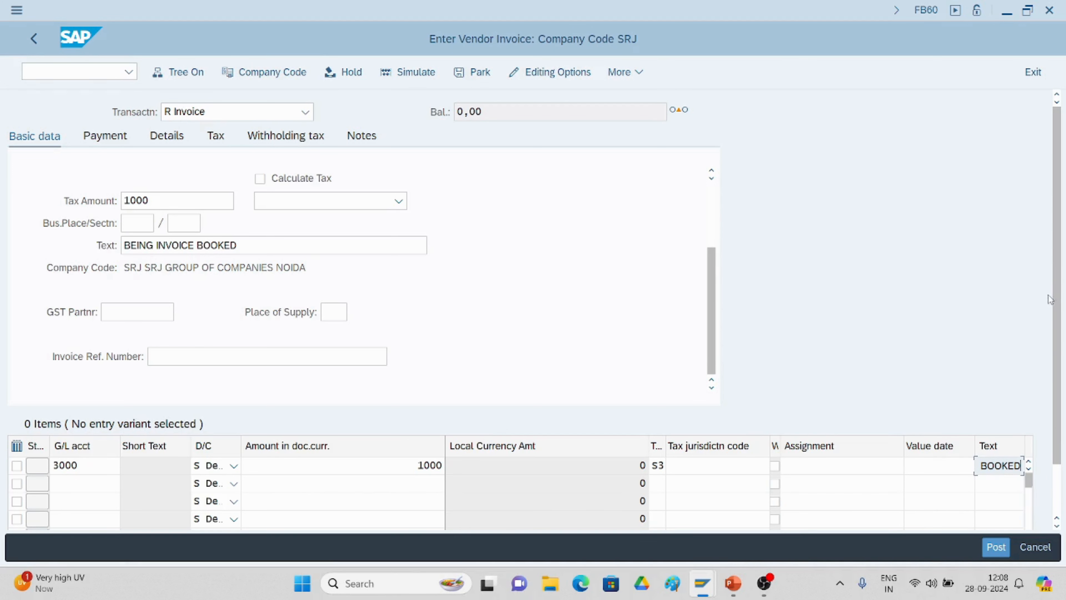
Step: Turn on Calculate Tax for the invoice and validate the entries
scroll(1058, 323, "down", 3)
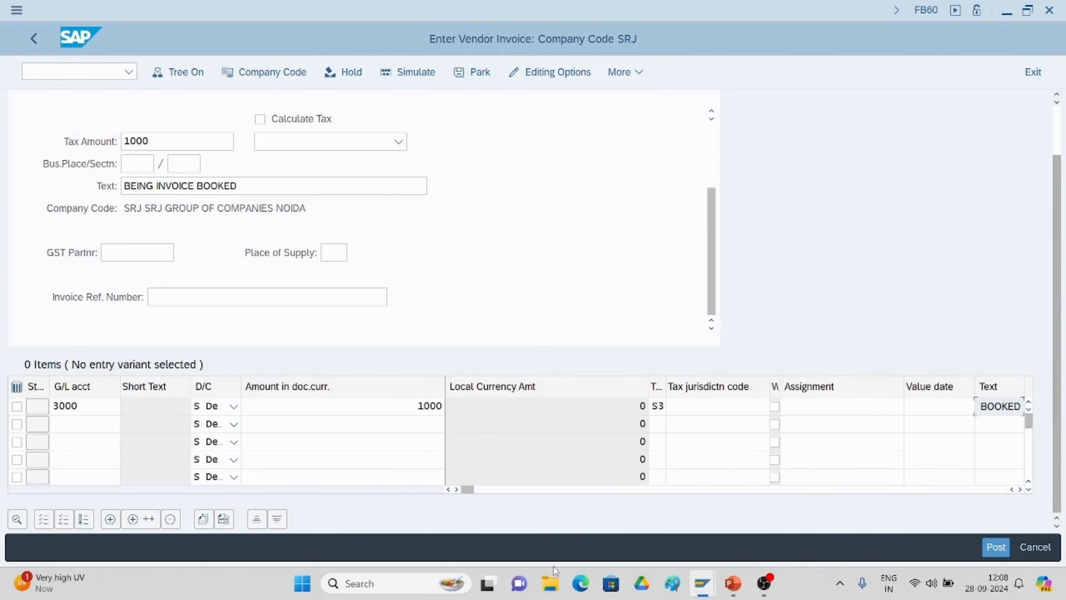
left_click_drag(467, 488, 533, 499)
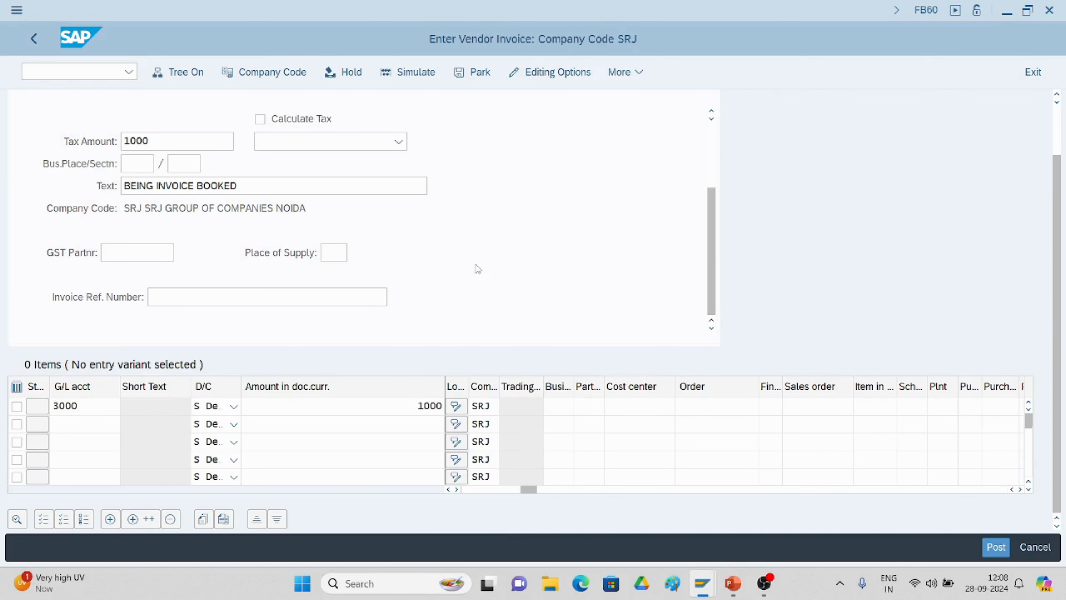
scroll(423, 287, "up", 1)
scroll(298, 187, "up", 1)
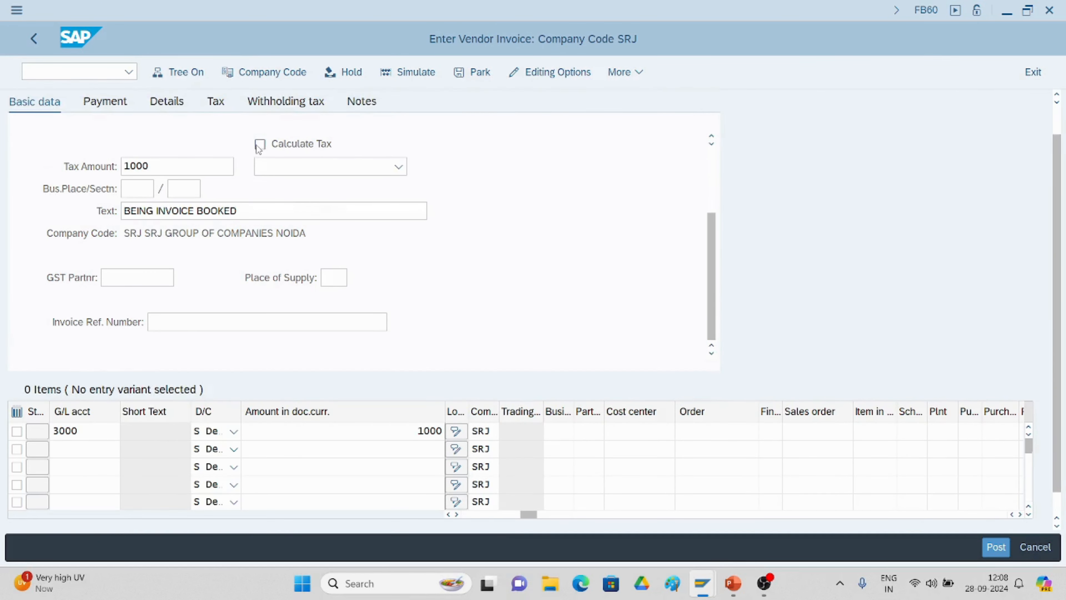
key("Return")
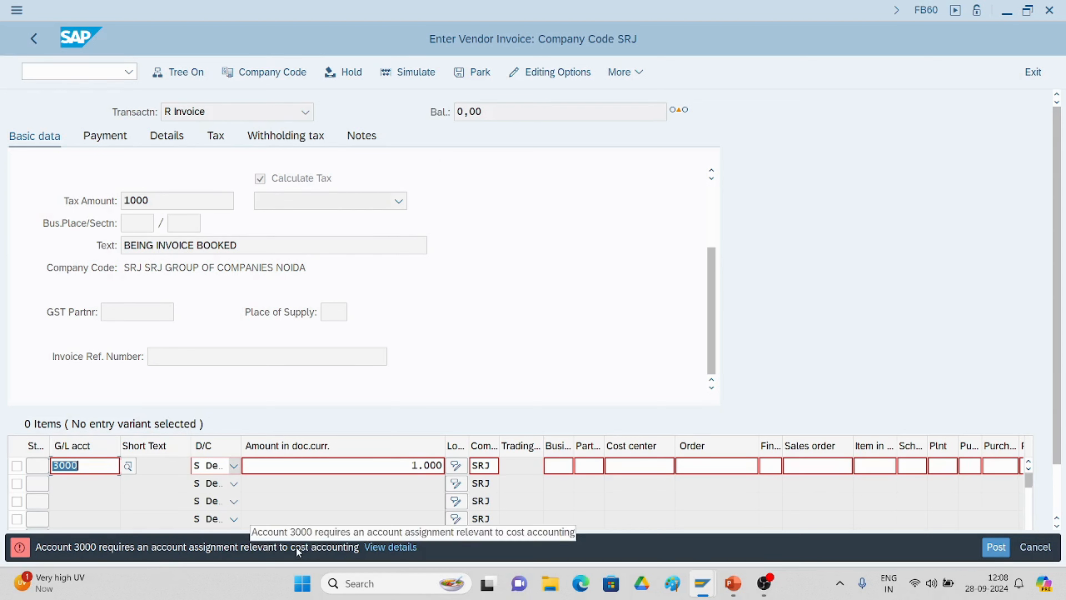
Step: Assign cost center ADMIN to the rent line item and validate the entry
left_click(622, 467)
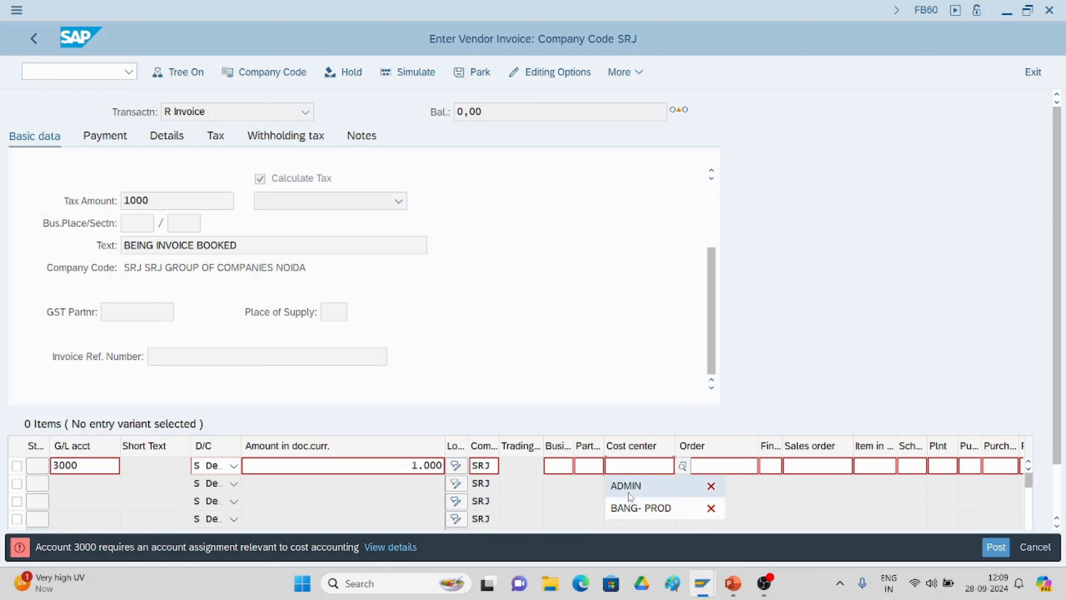
left_click(627, 489)
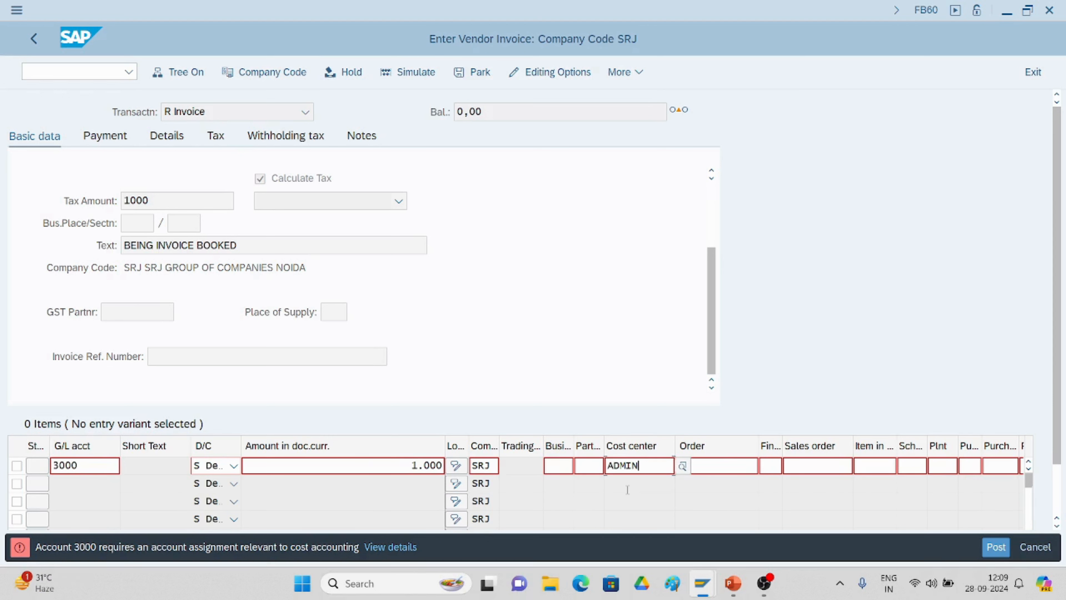
key("Return")
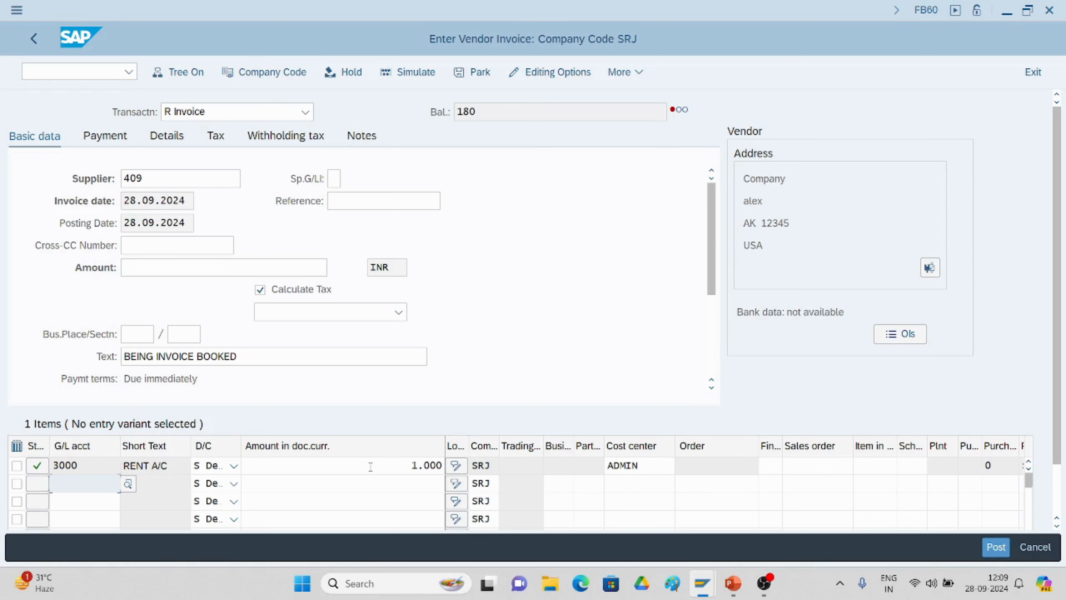
Step: Set the invoice amount in the header to 1180 and validate it
left_click(159, 263)
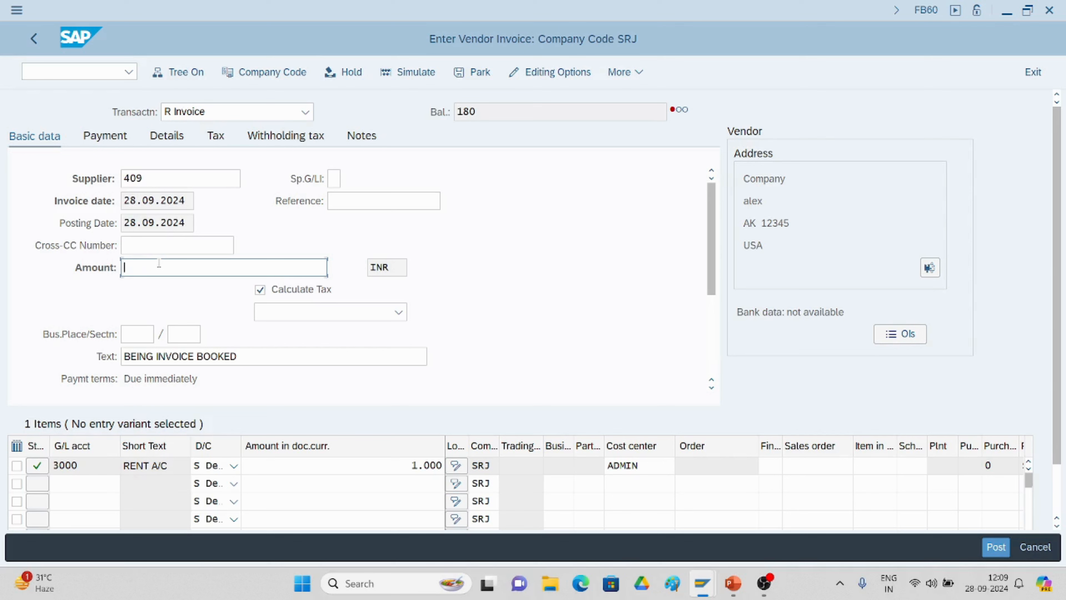
type("1180")
key("Return")
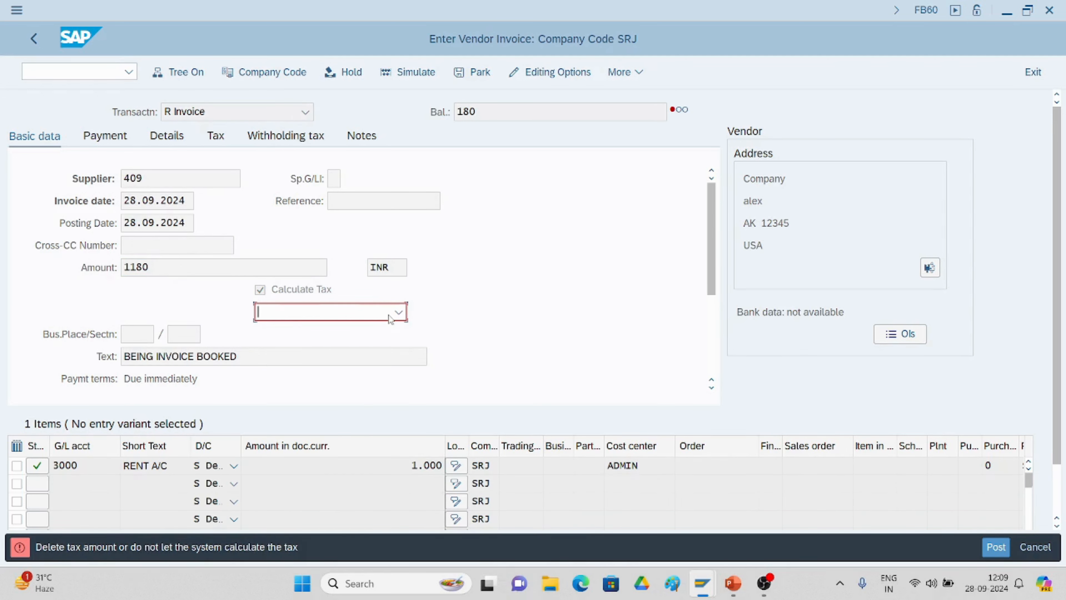
Step: Examine the tax codes offered for the invoice header and the tax code assigned to the rent line item
left_click(399, 313)
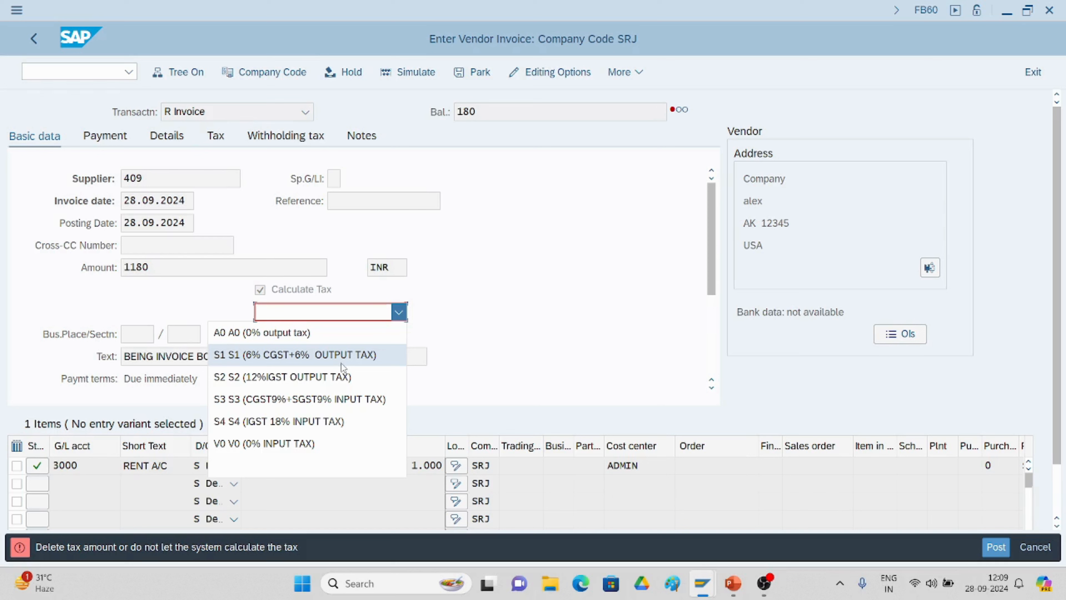
left_click(458, 332)
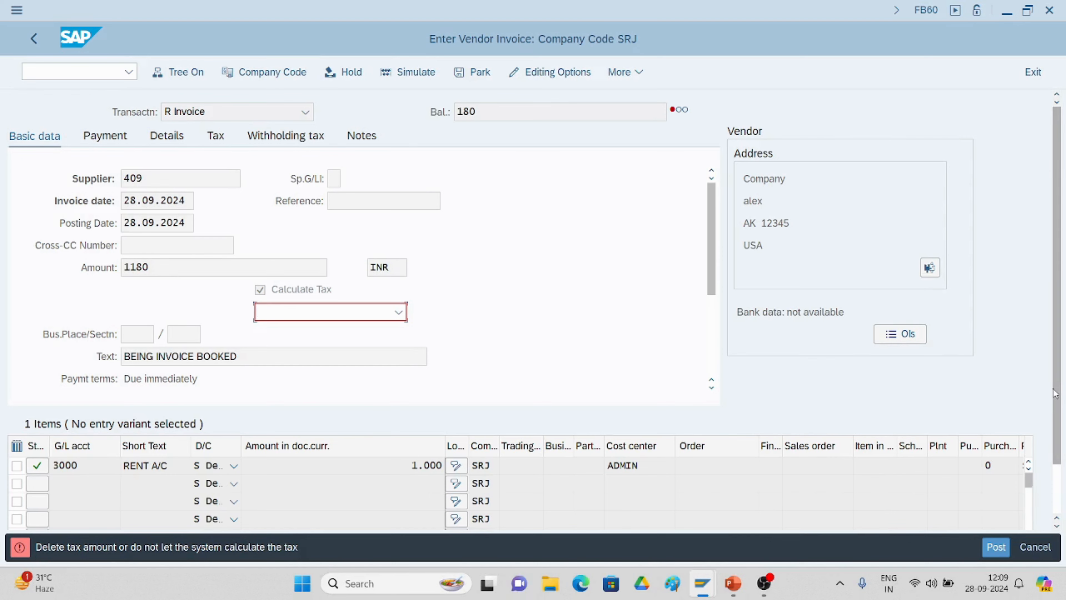
left_click_drag(1054, 397, 1058, 471)
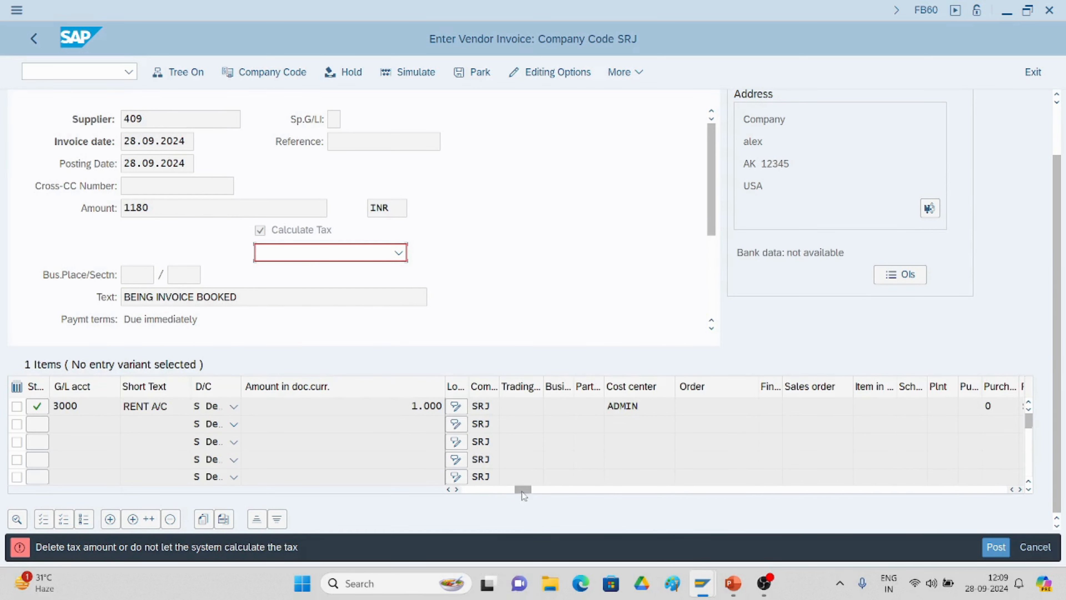
left_click_drag(523, 501, 323, 498)
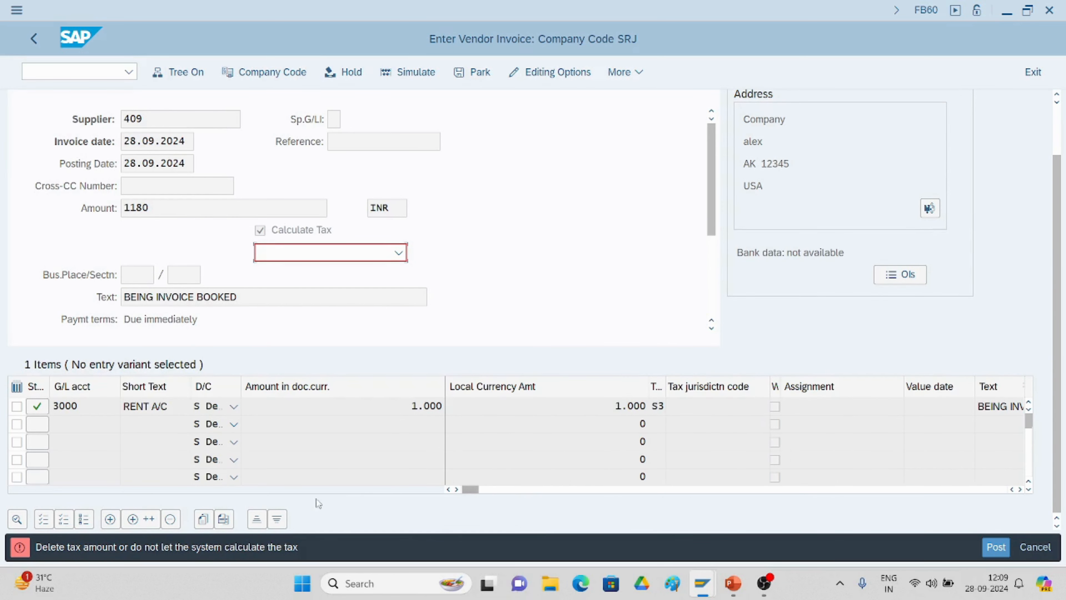
left_click(658, 406)
left_click(673, 408)
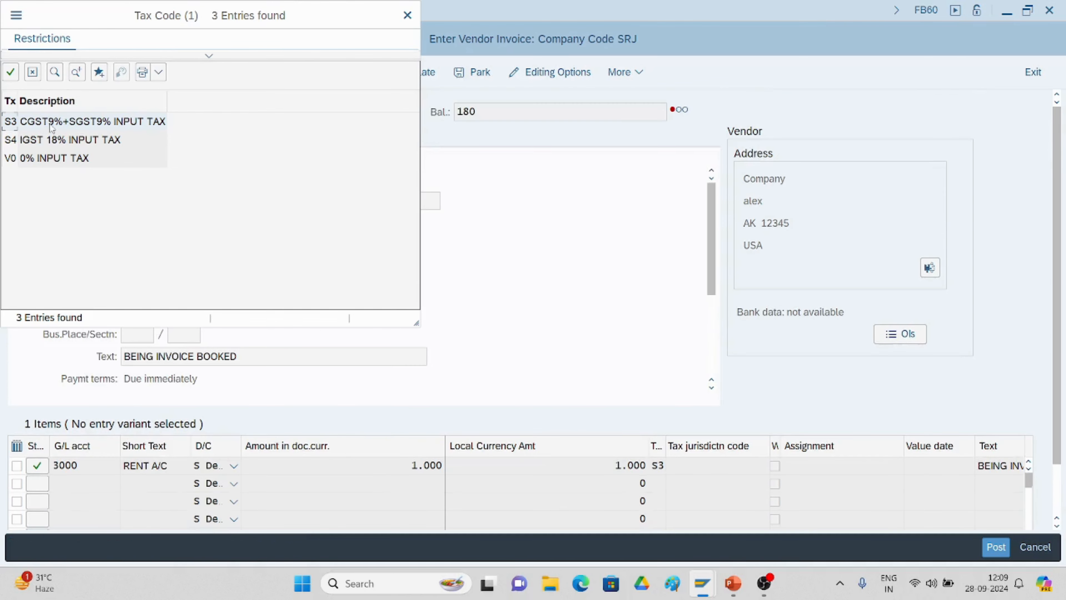
left_click(50, 122)
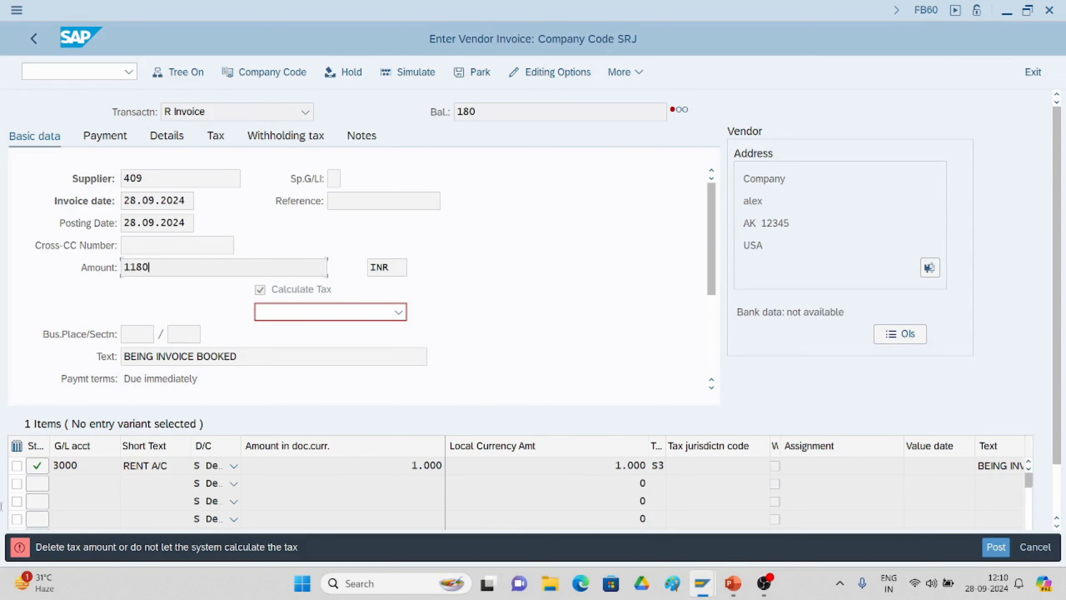
Step: Abandon the current invoice and restart with a blank vendor invoice entry using /nfb60
left_click(129, 74)
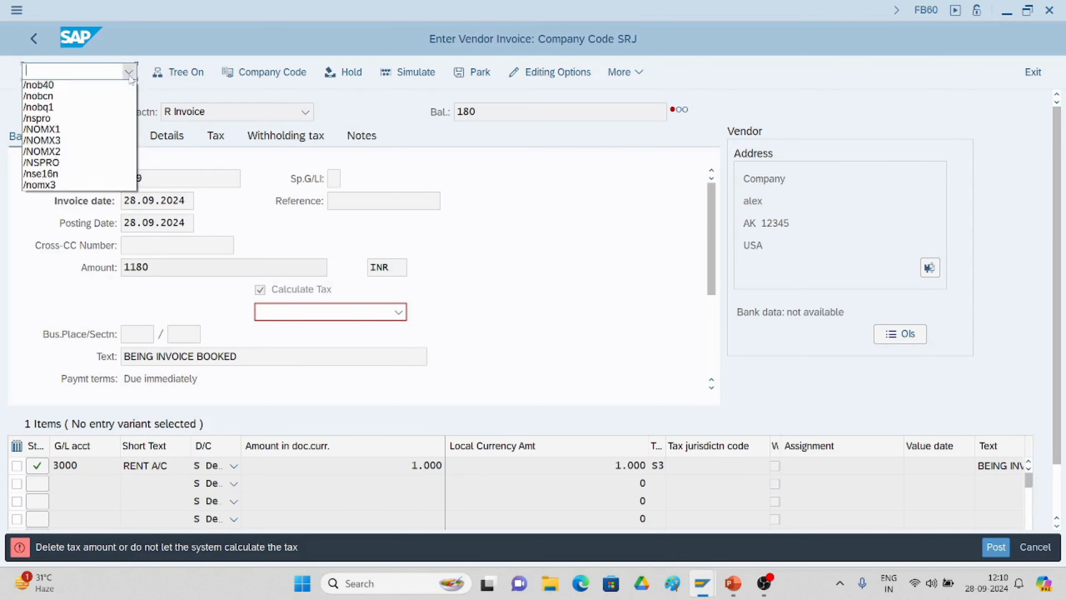
left_click(102, 97)
left_click(96, 75)
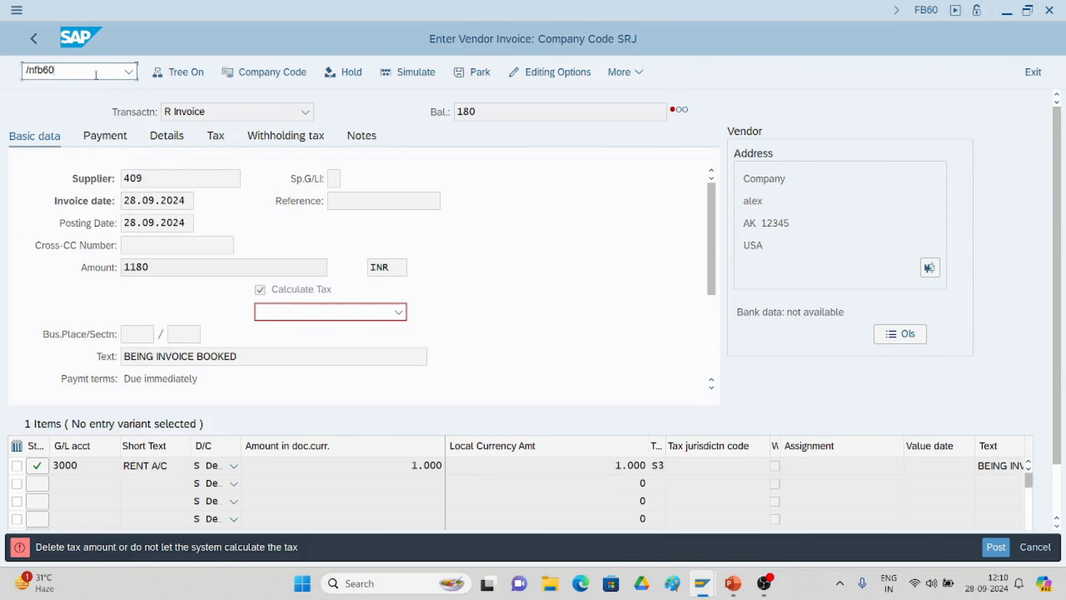
key("Return")
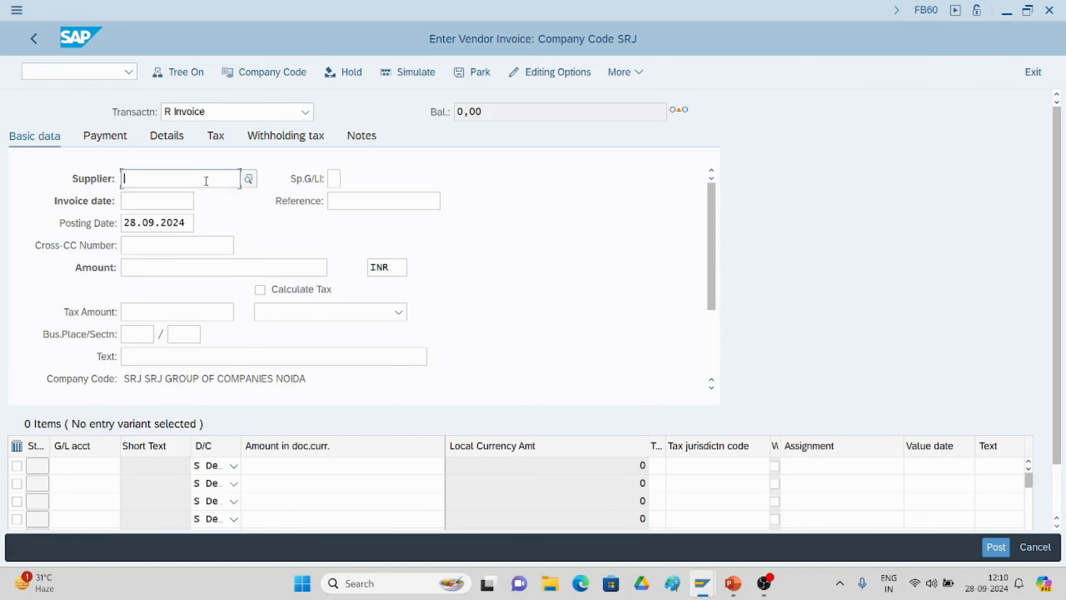
Step: Search the suppliers of company code SRJ and select the one from country US for the invoice
left_click(204, 176)
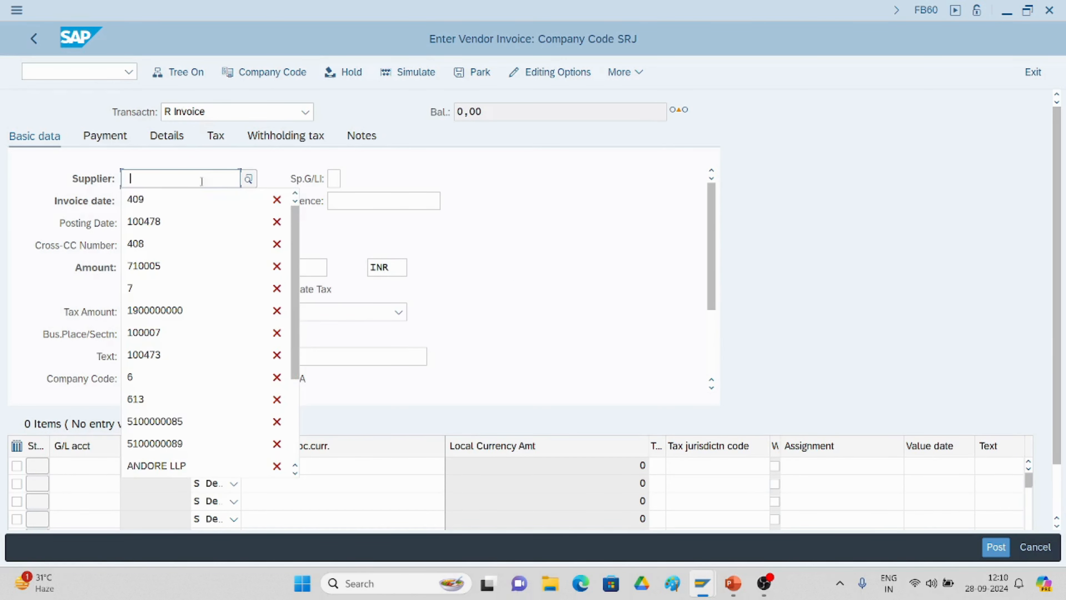
left_click(248, 179)
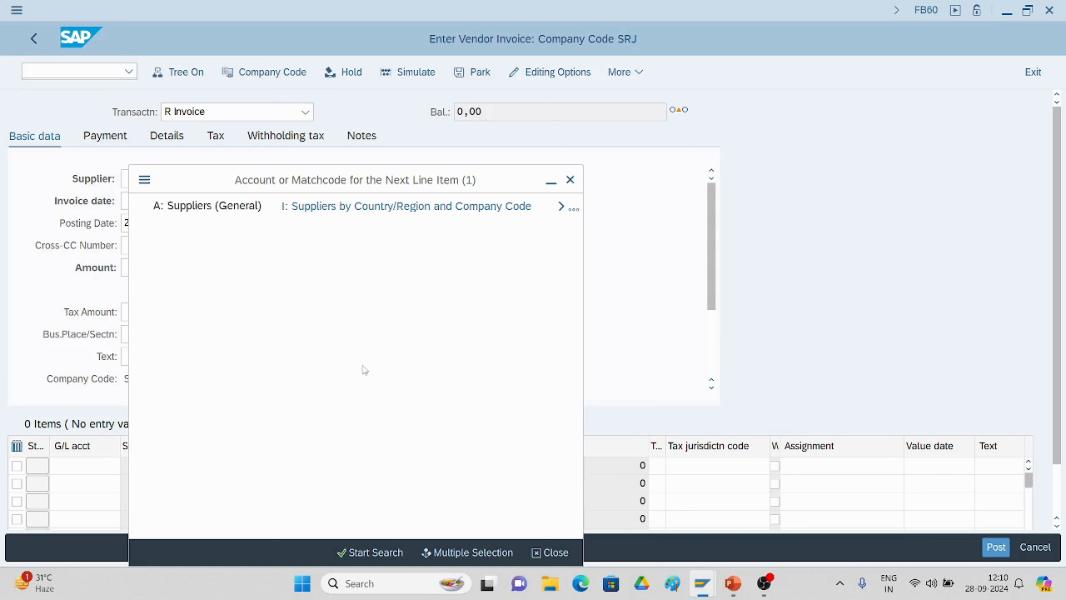
left_click(361, 553)
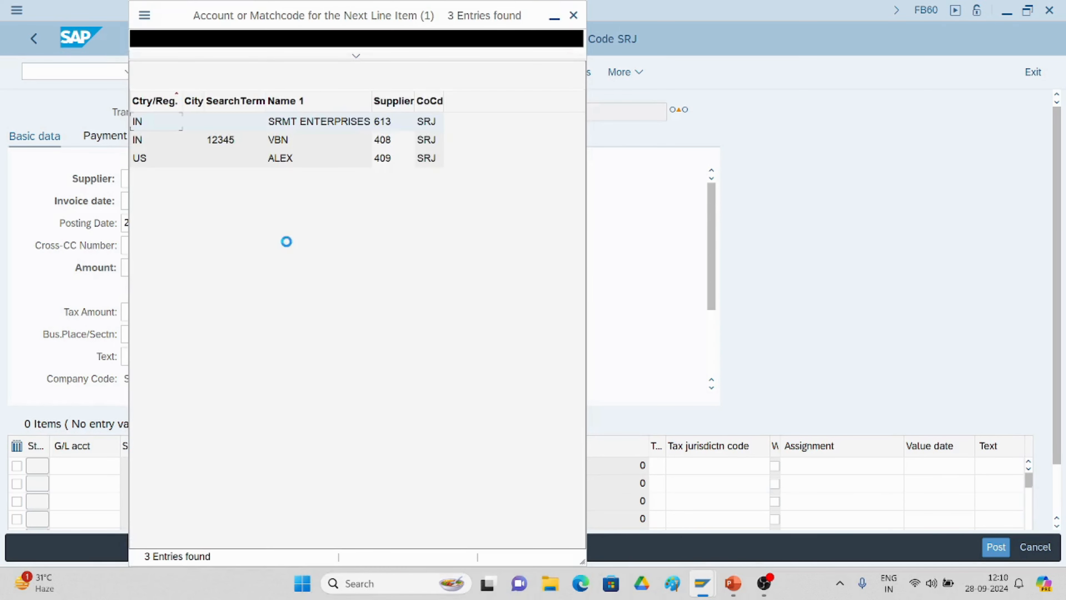
double_click(281, 162)
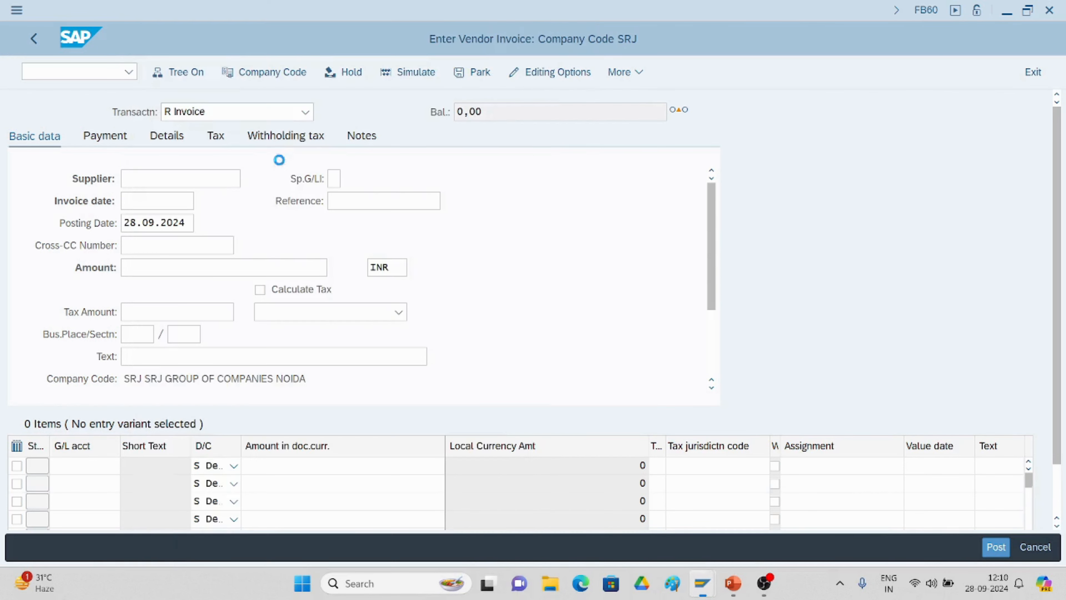
Step: Set the invoice date to 28.09.2024 and the header amount to 1000 INR
left_click(154, 204)
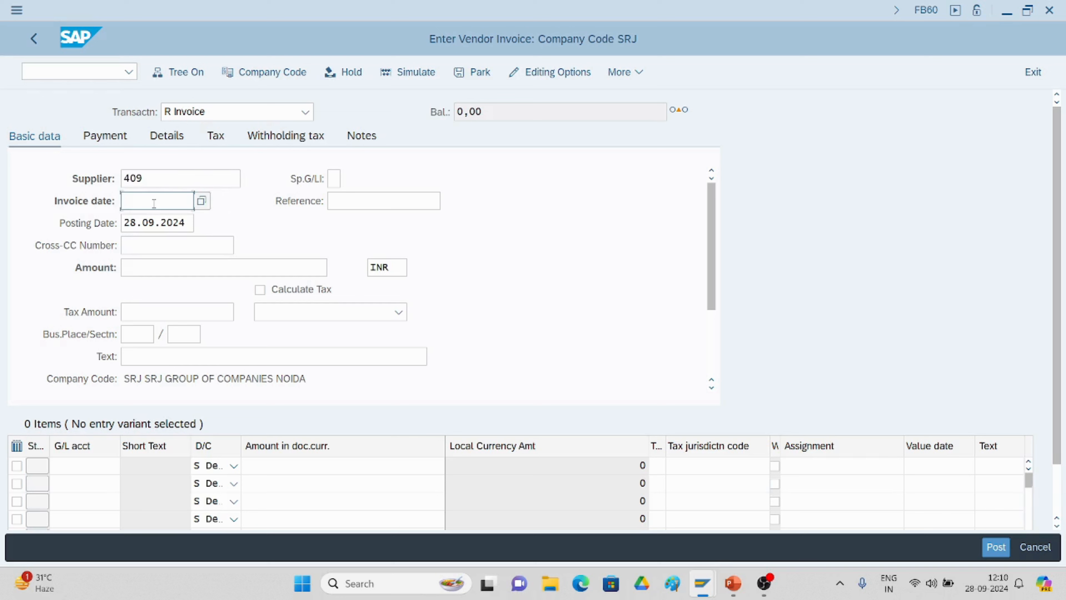
type("2")
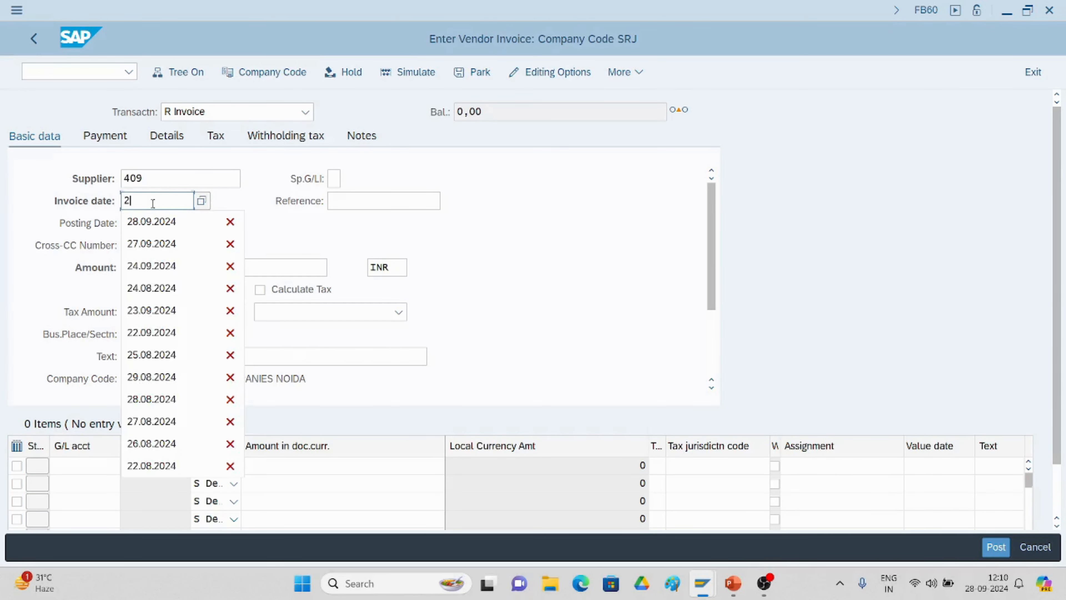
type("8.09.2024")
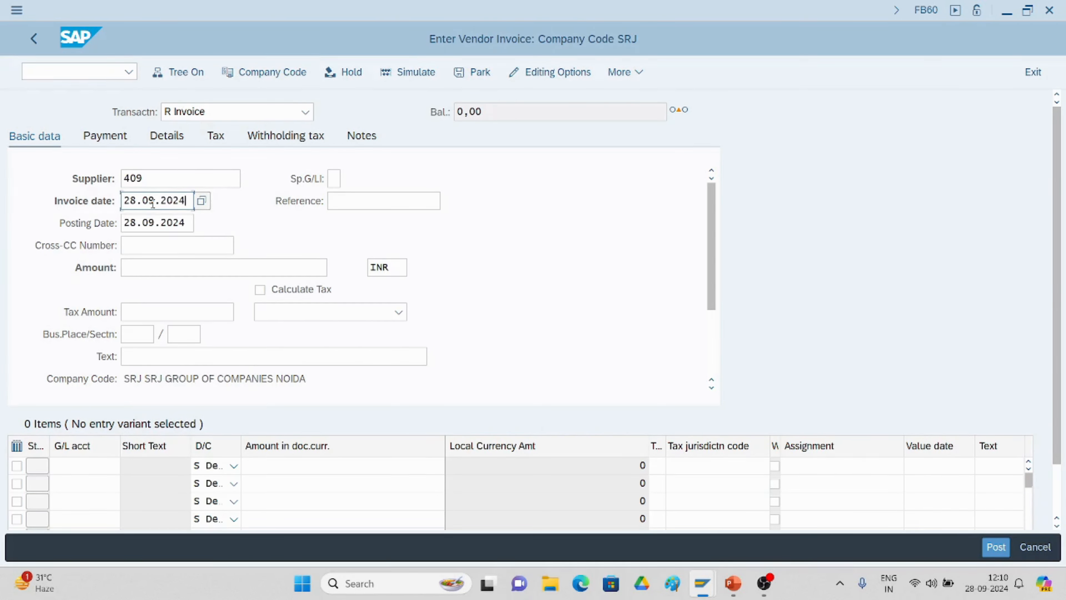
left_click(133, 263)
type("1")
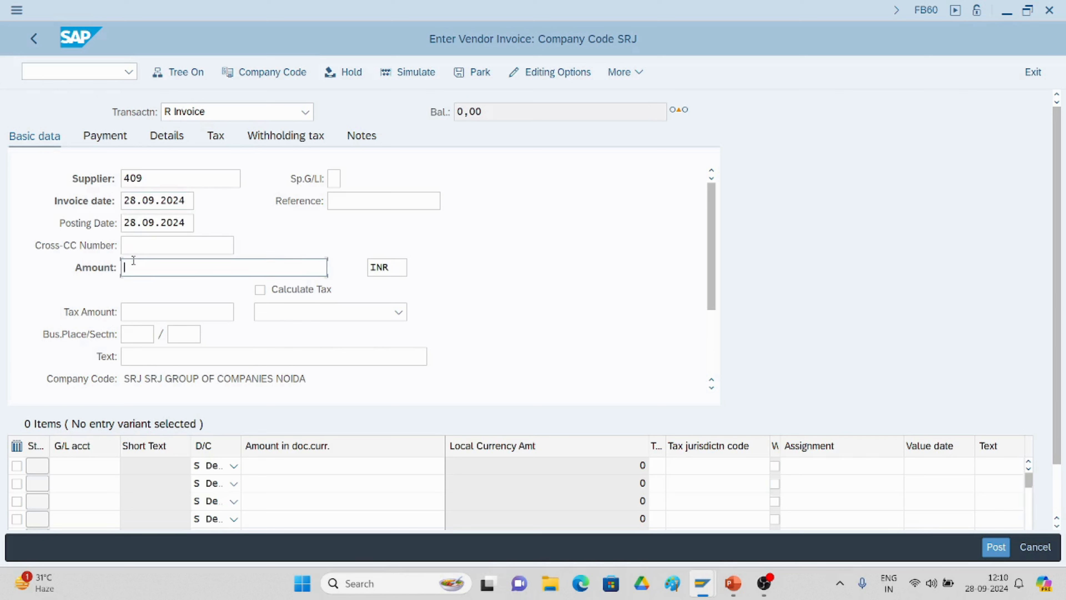
type("000")
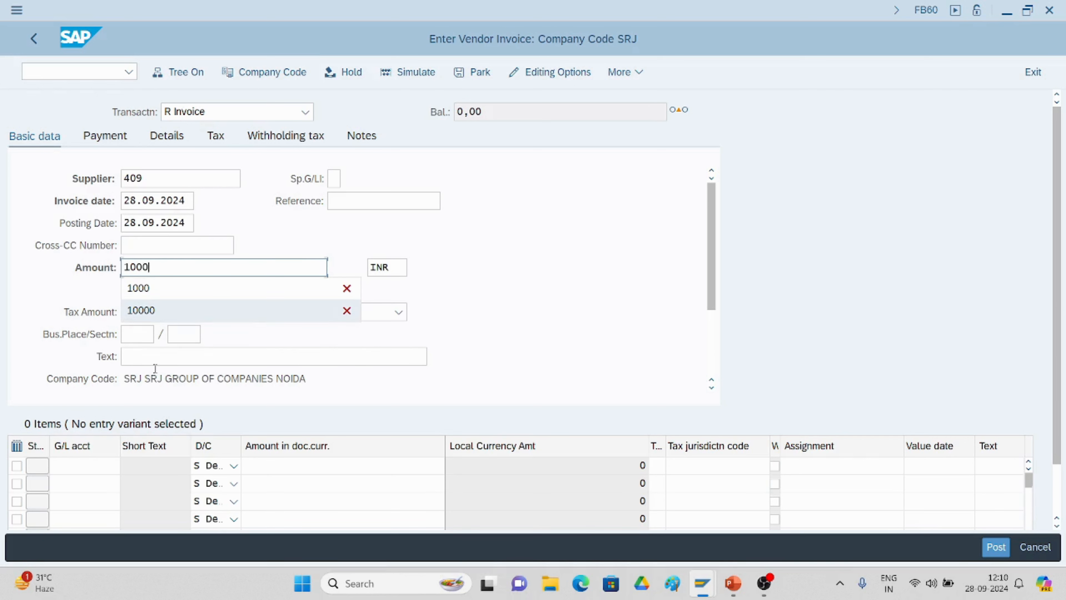
Step: Enter BEING INVOICE BOOKED as the header text of the invoice
left_click(155, 356)
key("Down")
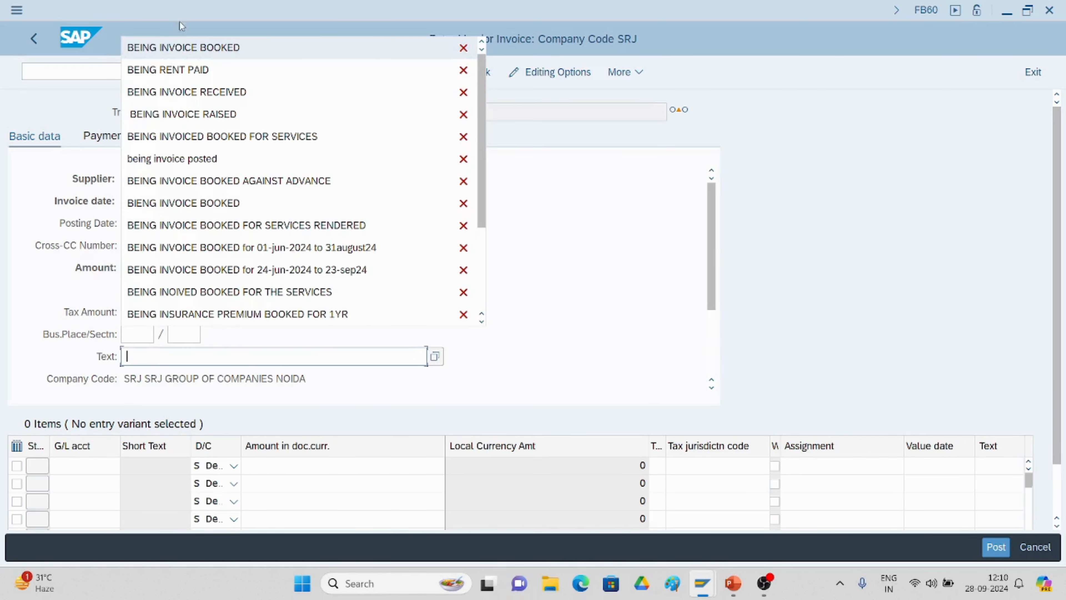
key("Return")
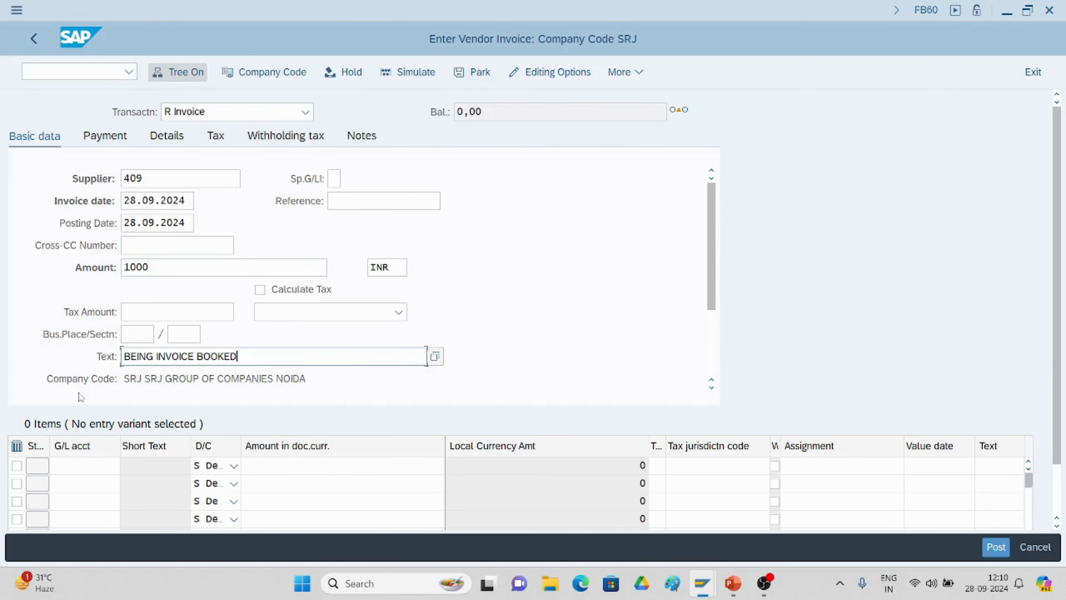
Step: Enter G/L account 3000 with a debit amount of 1000 in the first line item
left_click(85, 461)
type("3000")
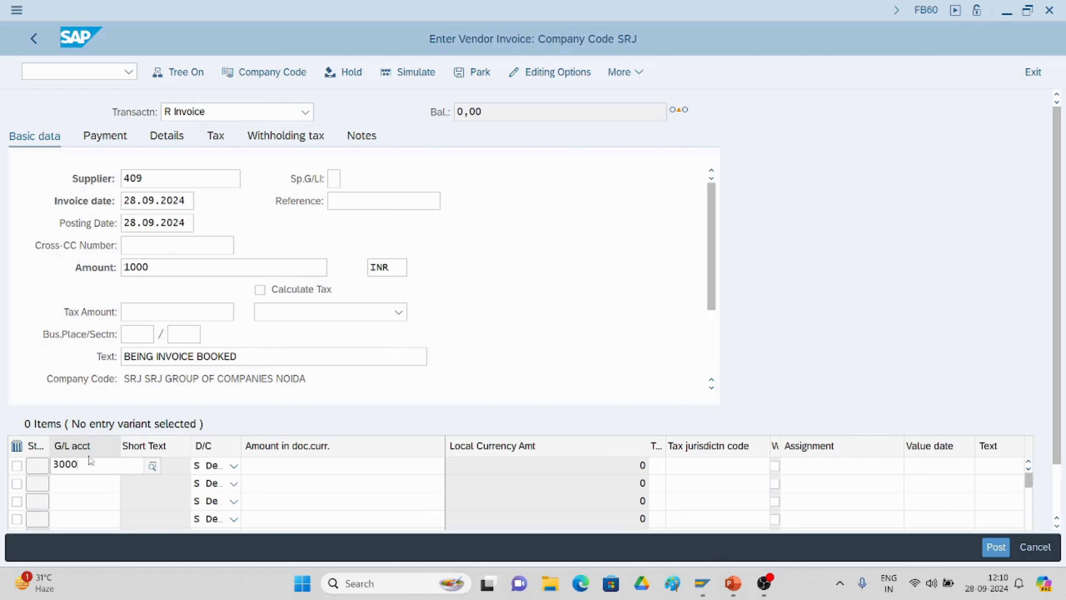
left_click(281, 460)
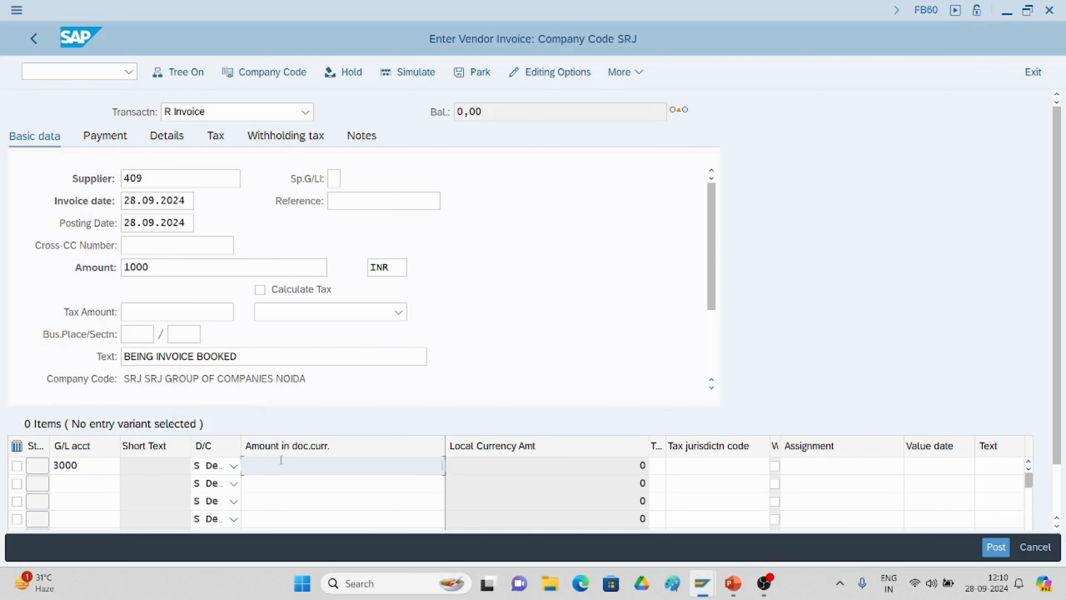
type("1000")
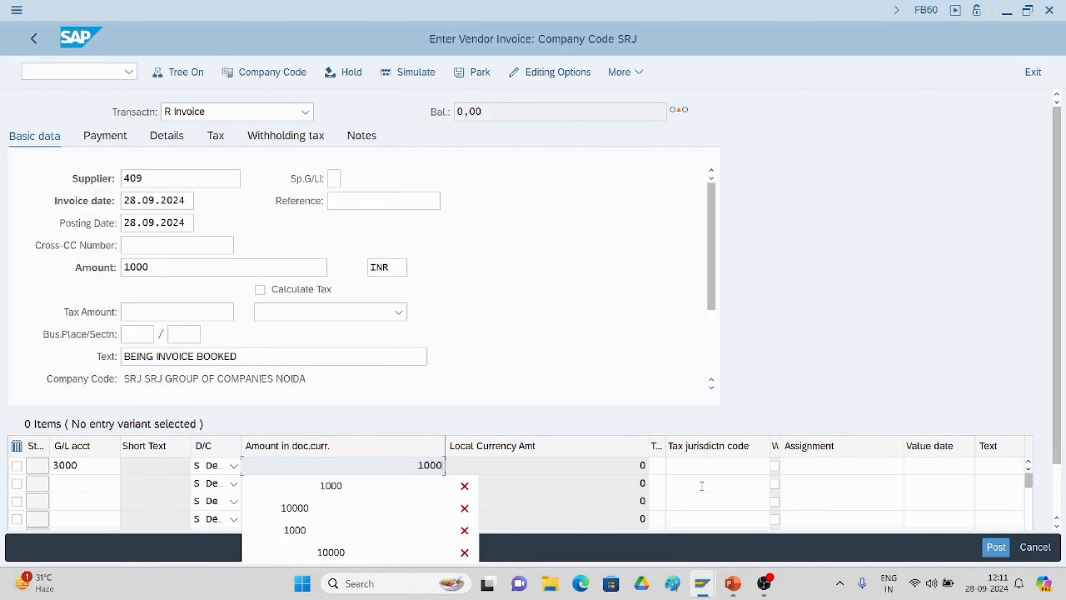
Step: Assign tax code S3 (CGST9%+SGST9% INPUT TAX) and the text BEING INVOICE BOOKED to the first line item
left_click(660, 462)
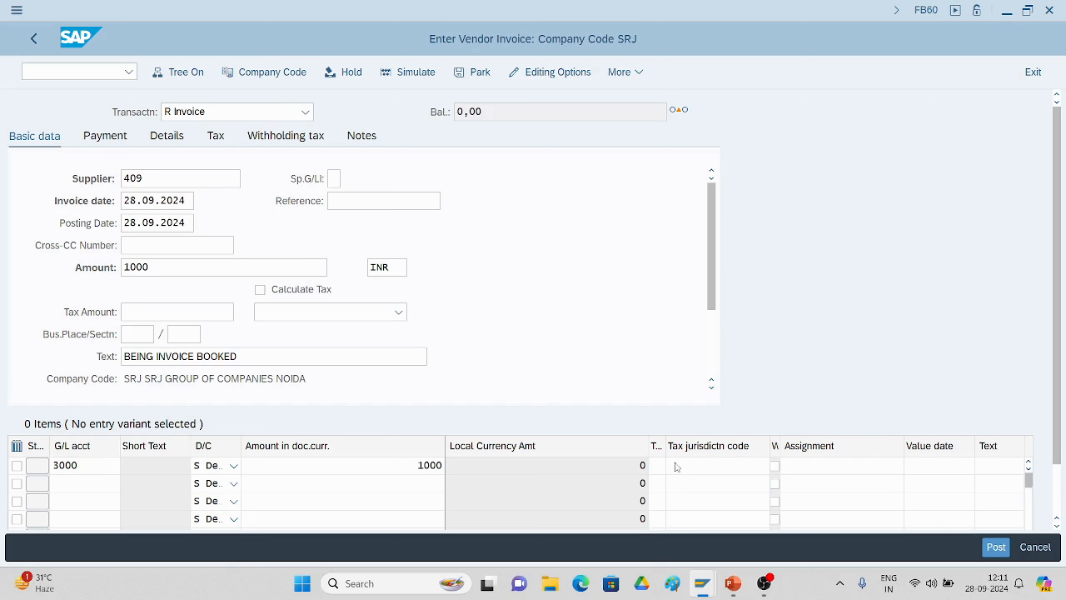
left_click(677, 466)
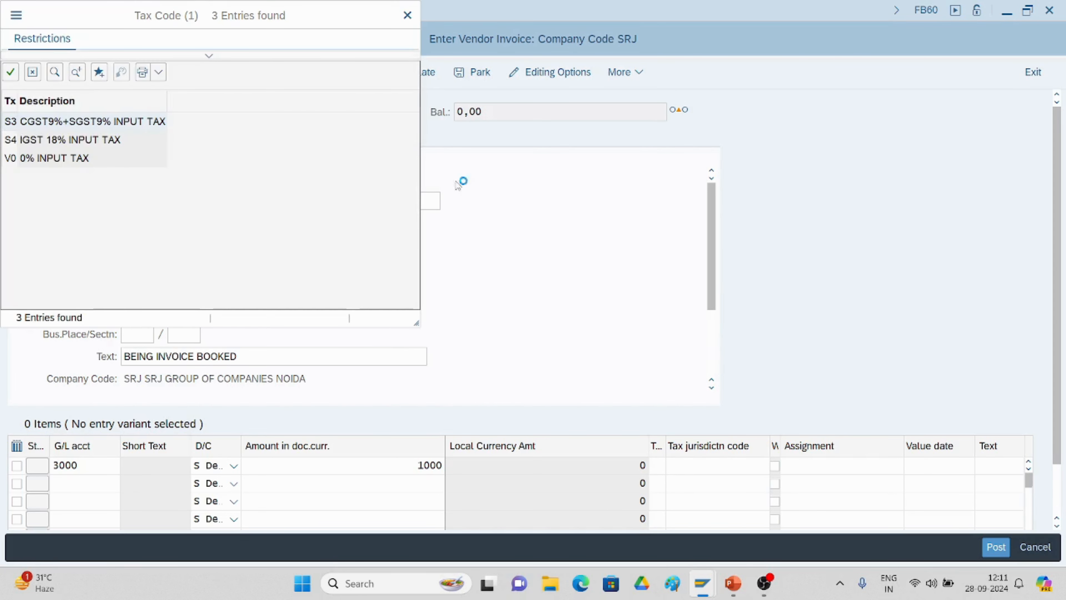
double_click(101, 121)
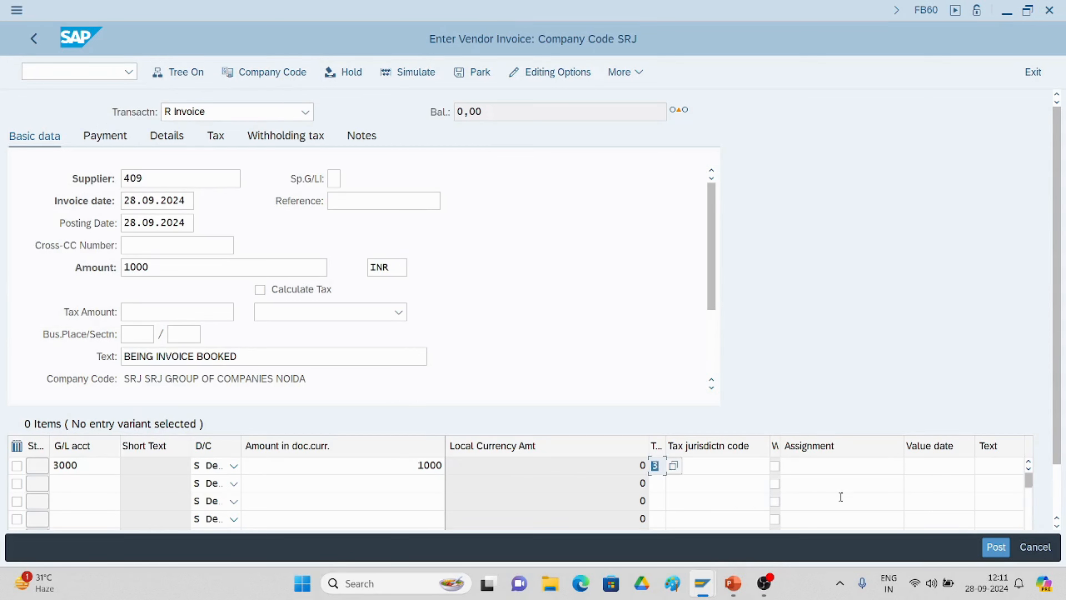
left_click(983, 462)
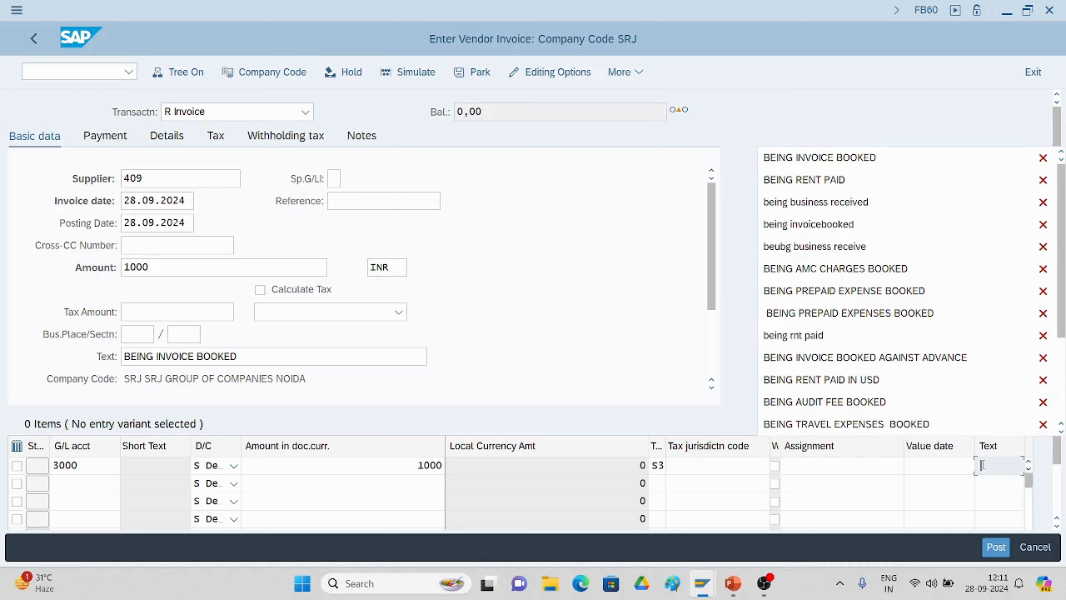
left_click(840, 159)
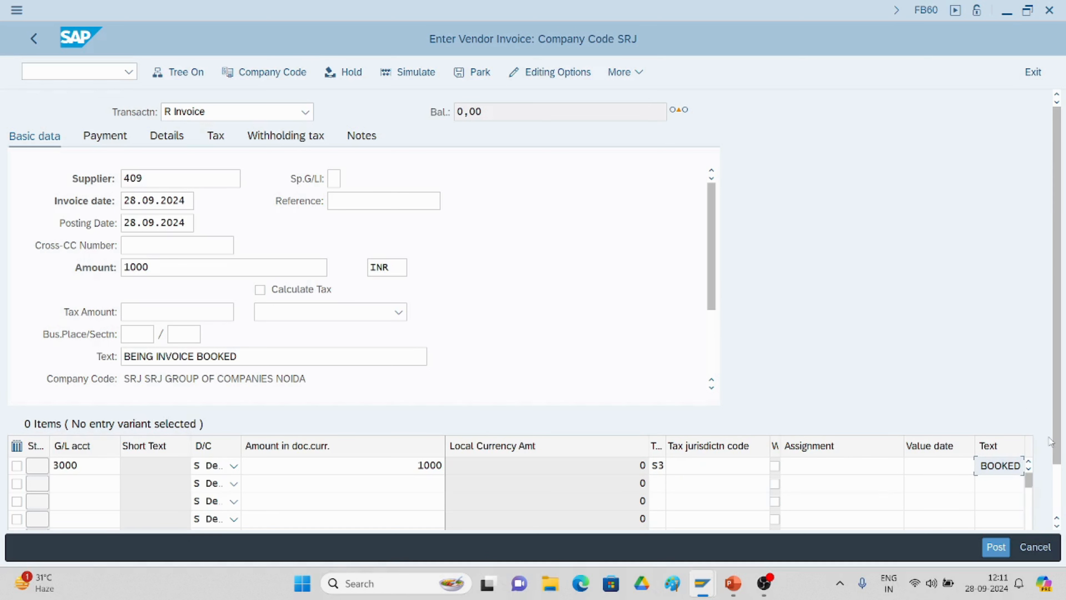
Step: Assign cost center ADMIN to the first line item, choosing it from the cost centers of company code SRJ
scroll(1049, 441, "down", 2)
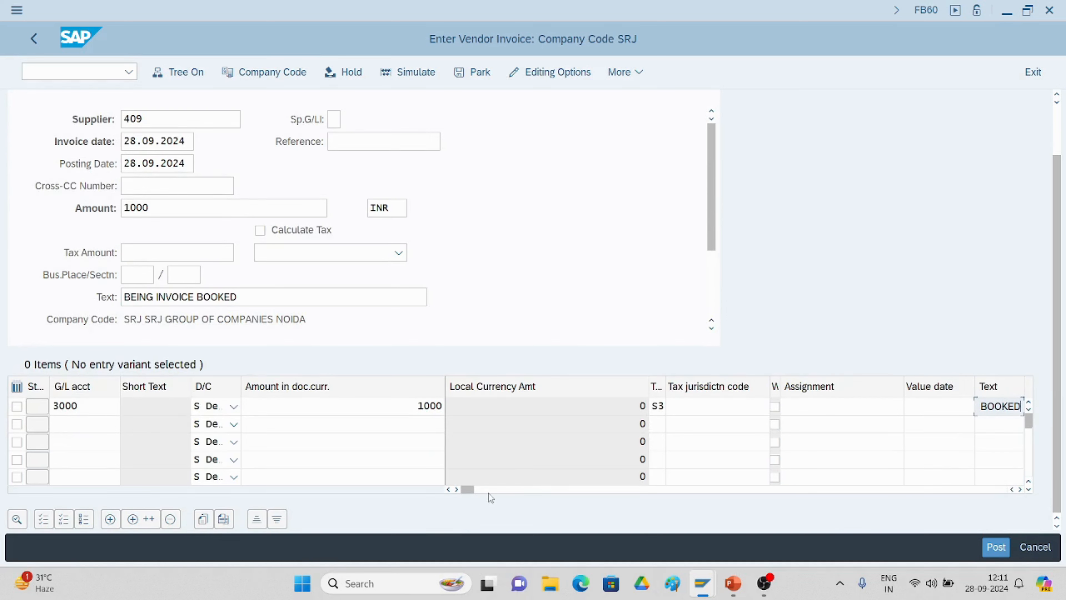
left_click_drag(493, 491, 577, 494)
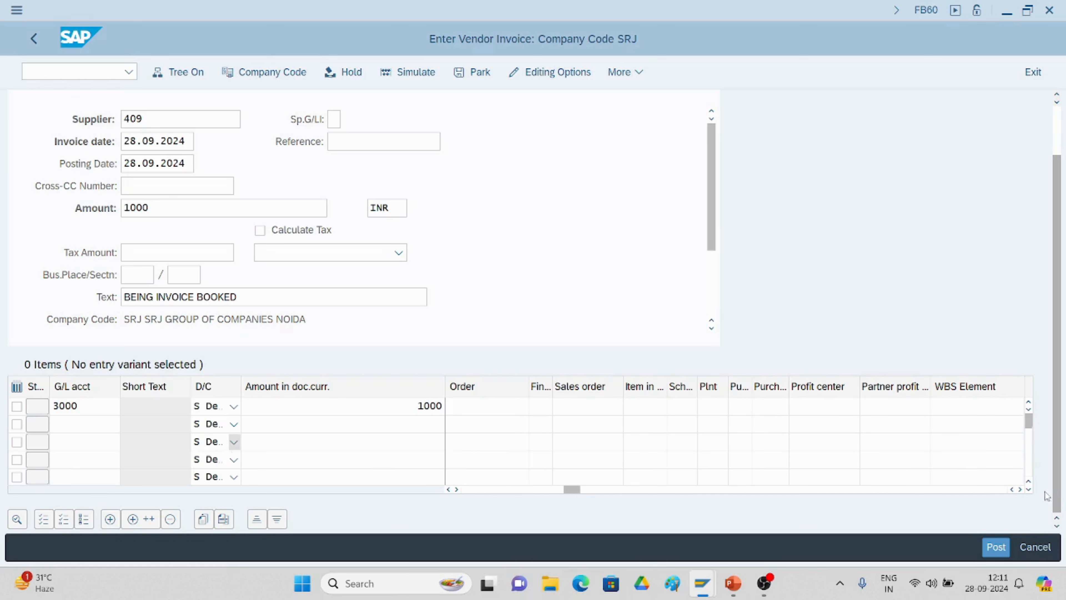
left_click_drag(1019, 489, 1019, 490)
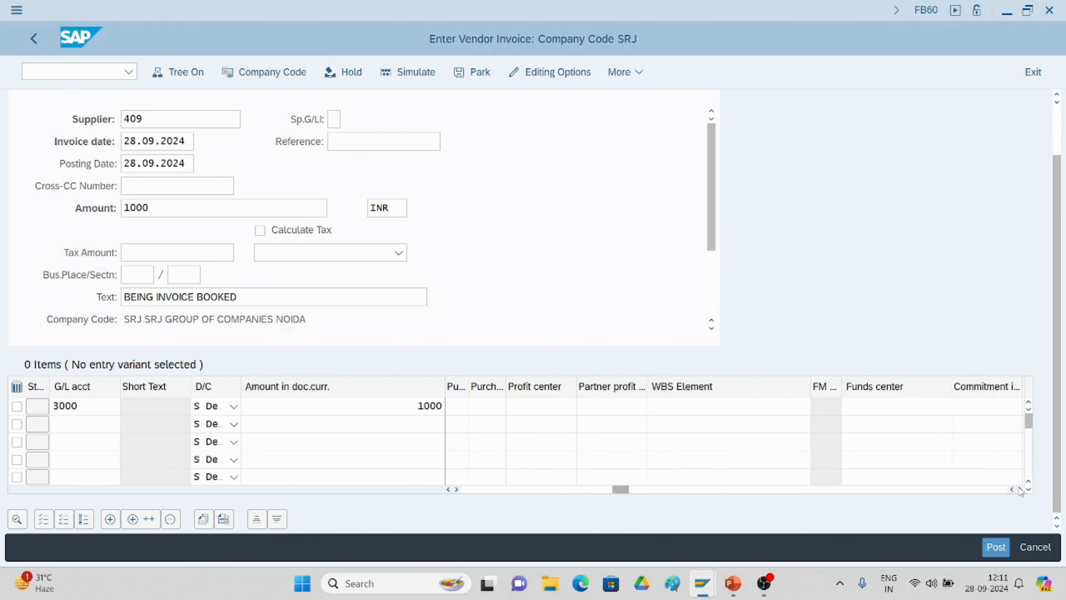
left_click_drag(615, 490, 511, 496)
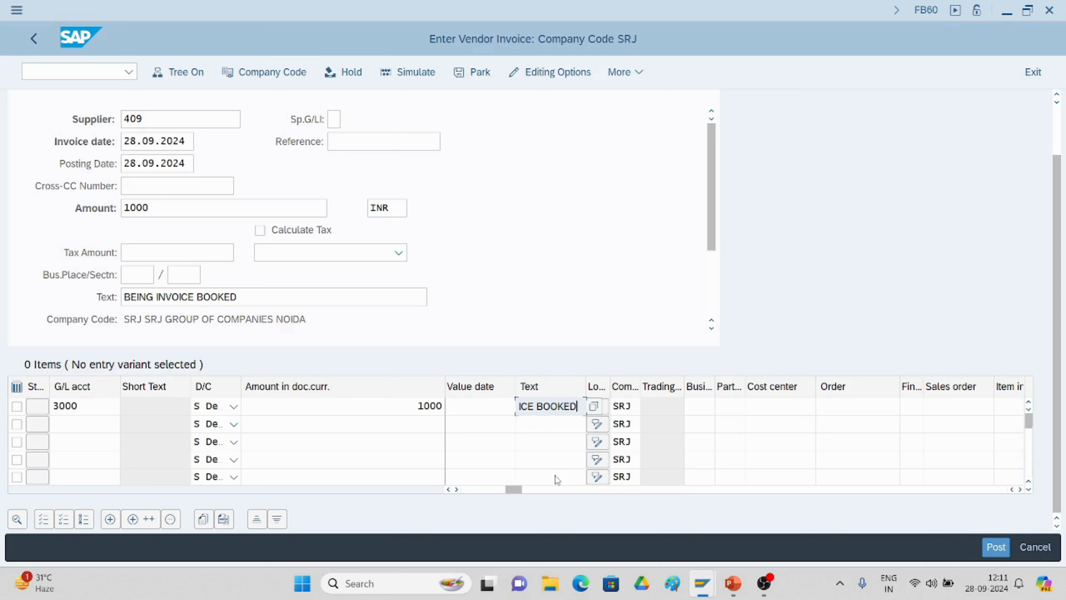
left_click(762, 405)
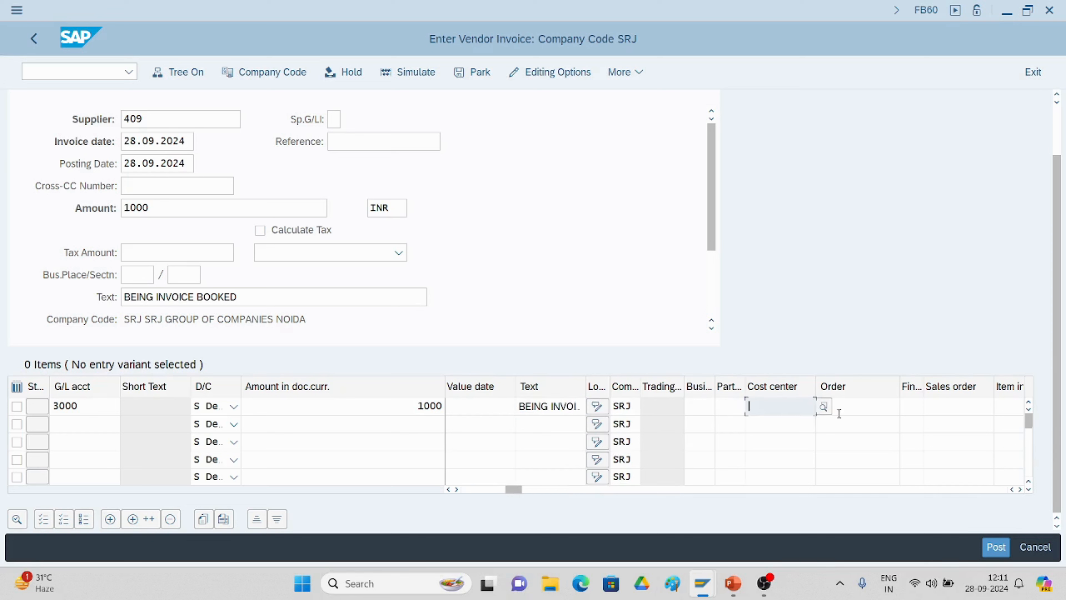
left_click(823, 408)
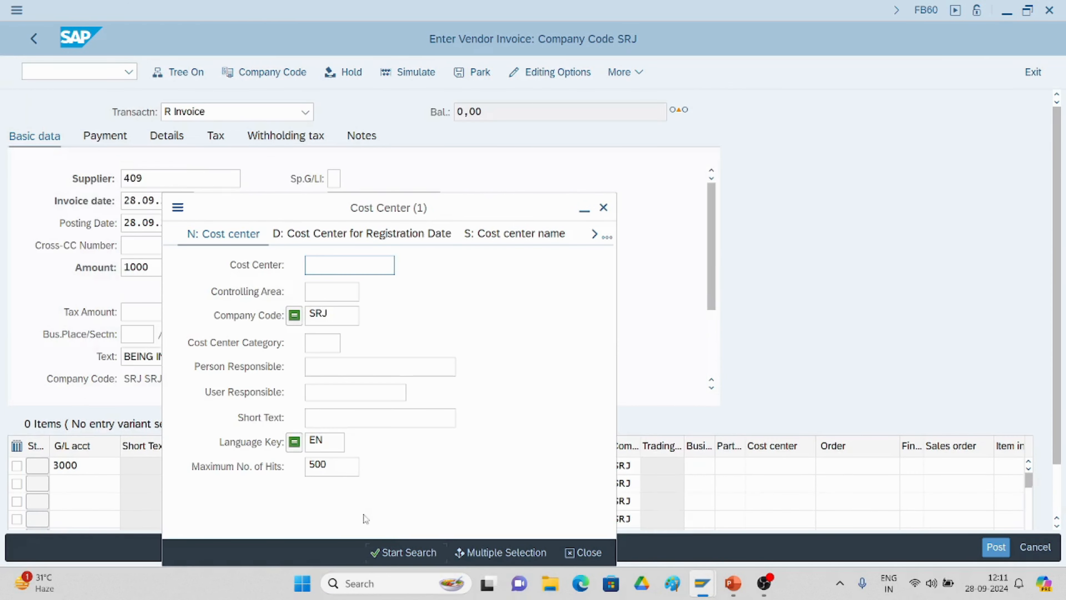
left_click(389, 548)
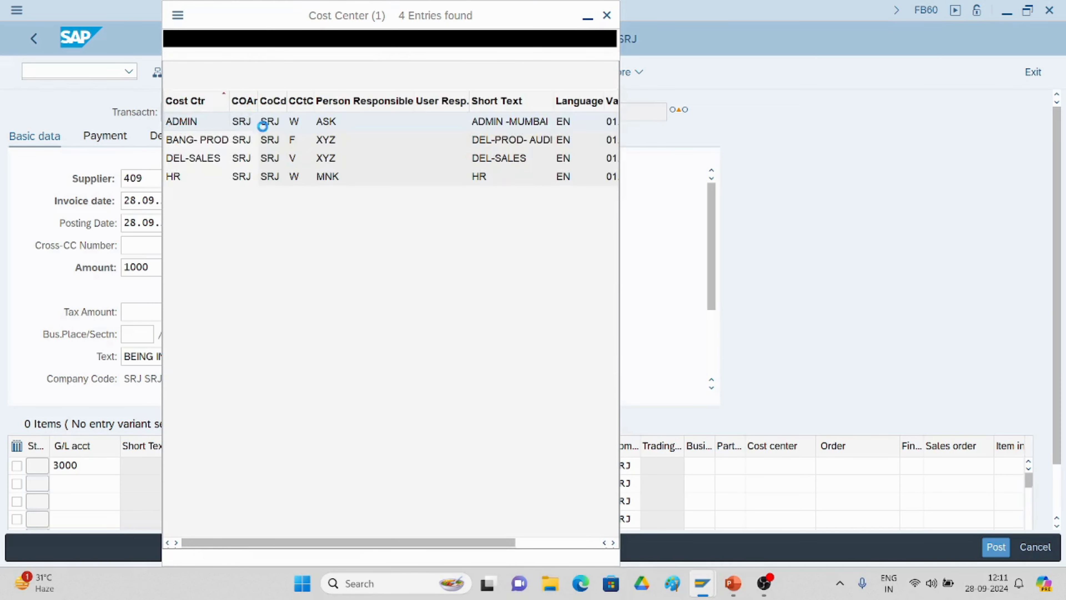
double_click(259, 124)
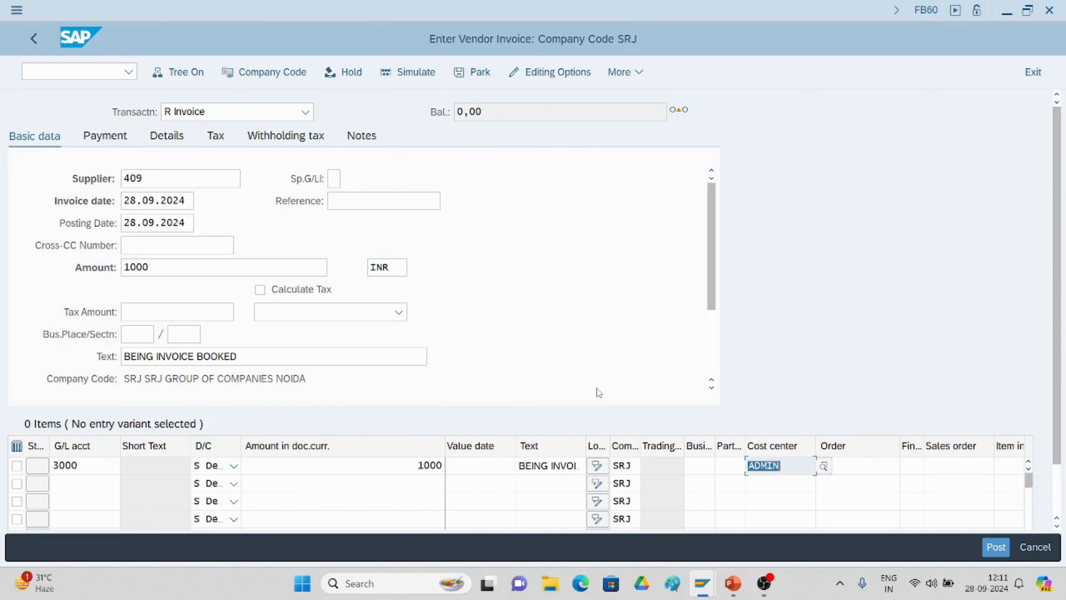
key("Return")
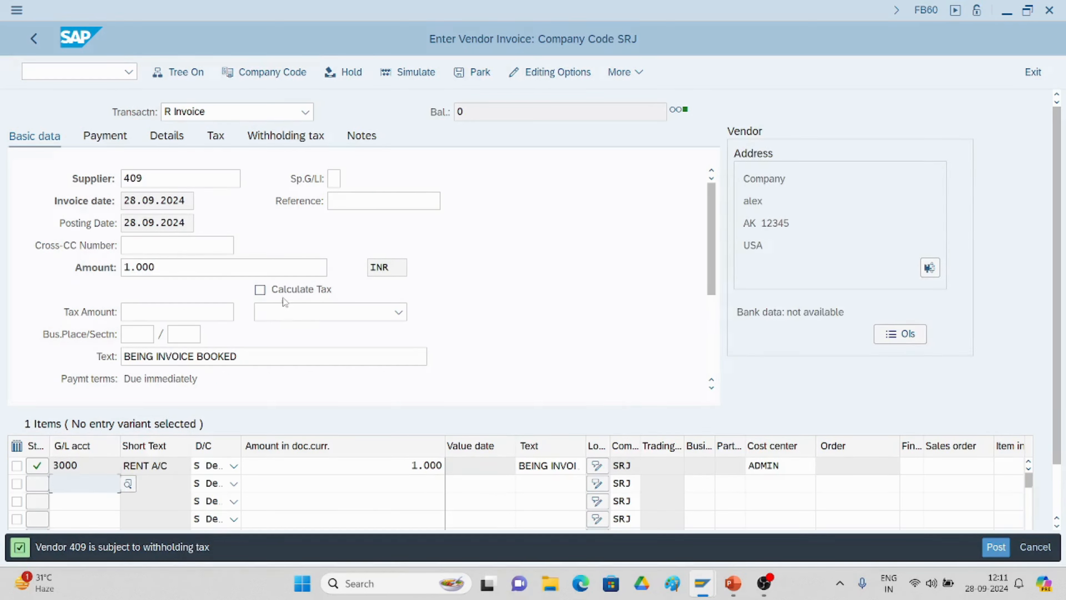
Step: Turn on automatic tax calculation for the invoice and set the header amount to 1180 INR
left_click(260, 291)
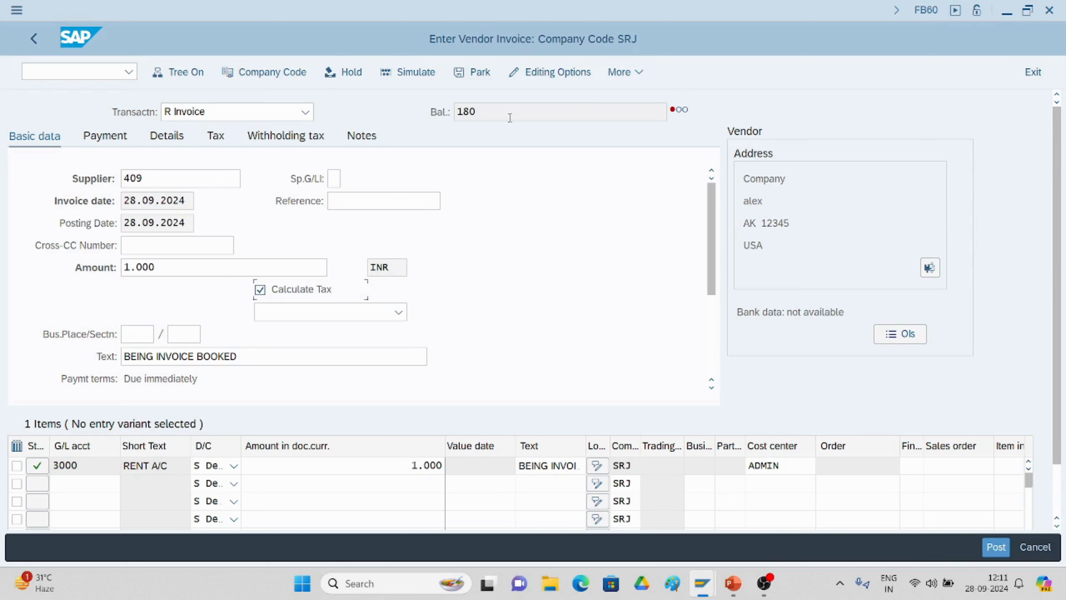
left_click(164, 269)
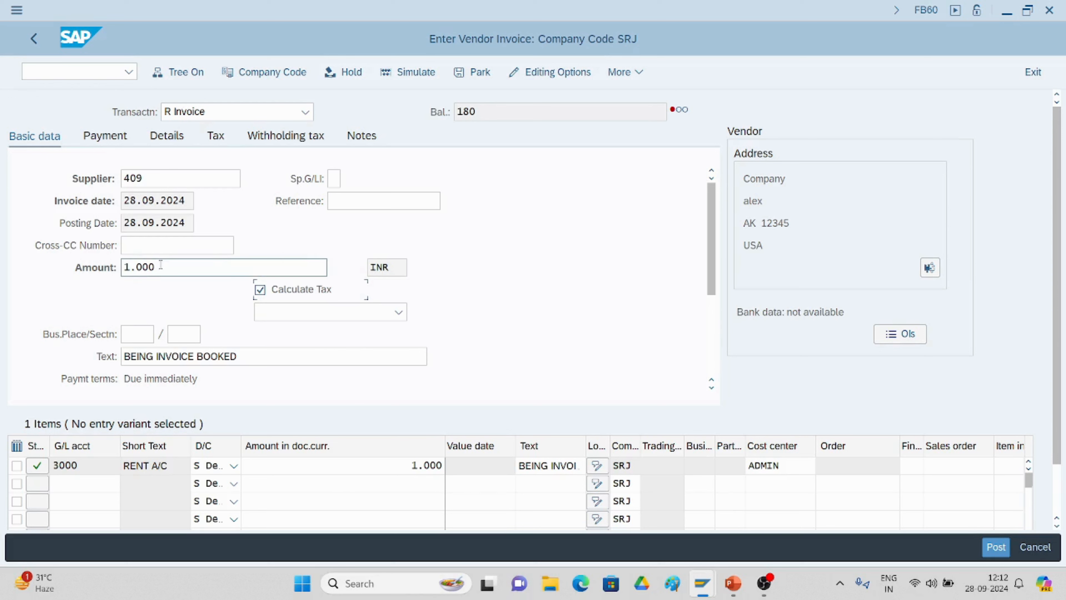
key("BackSpace")
key("BackSpace")
key("BackSpace")
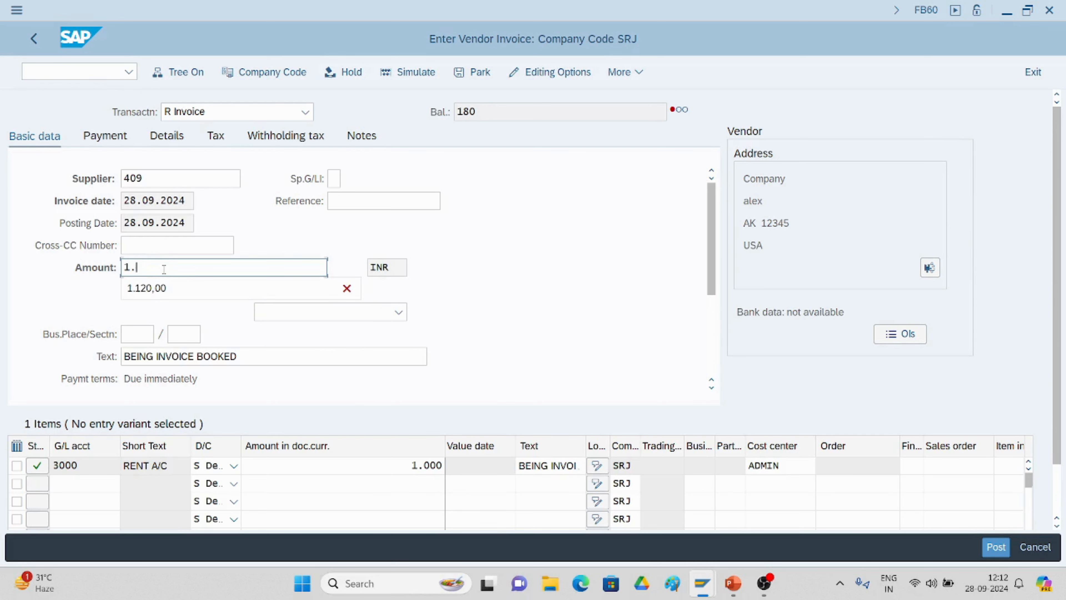
type("1")
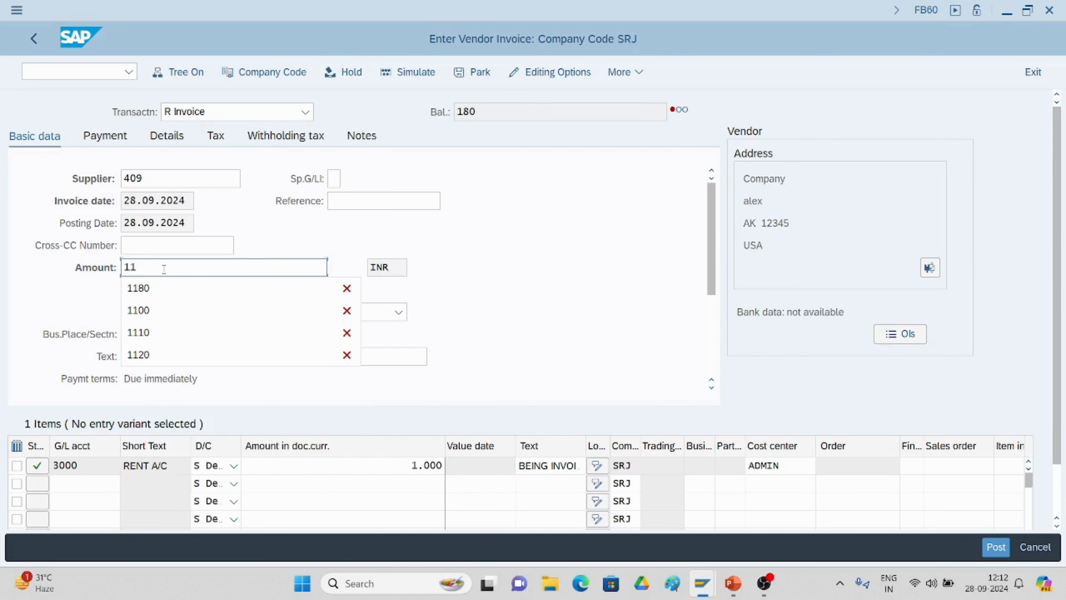
type("80")
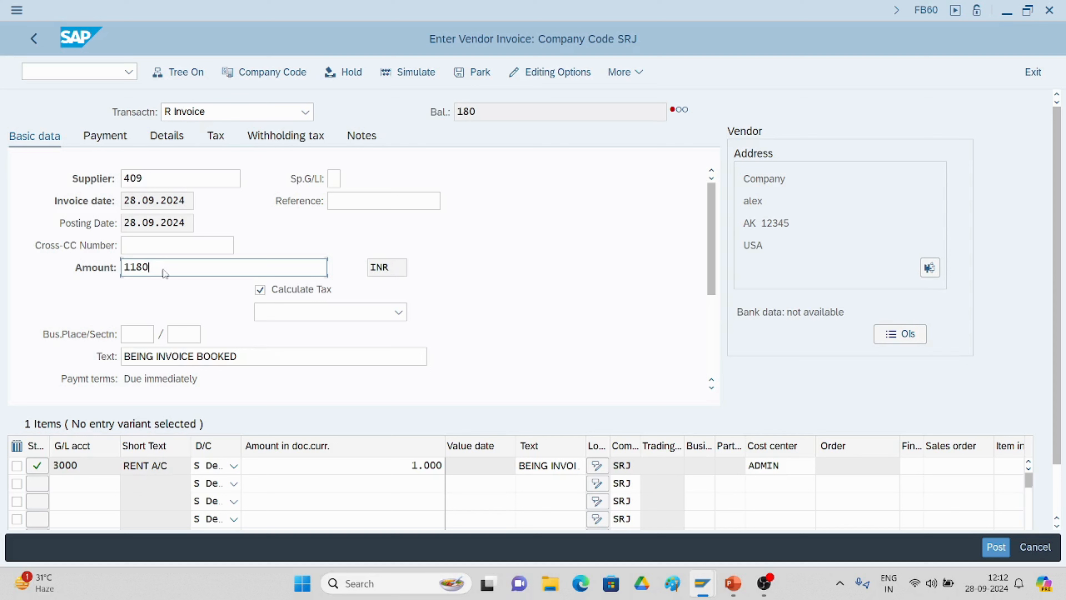
key("Return")
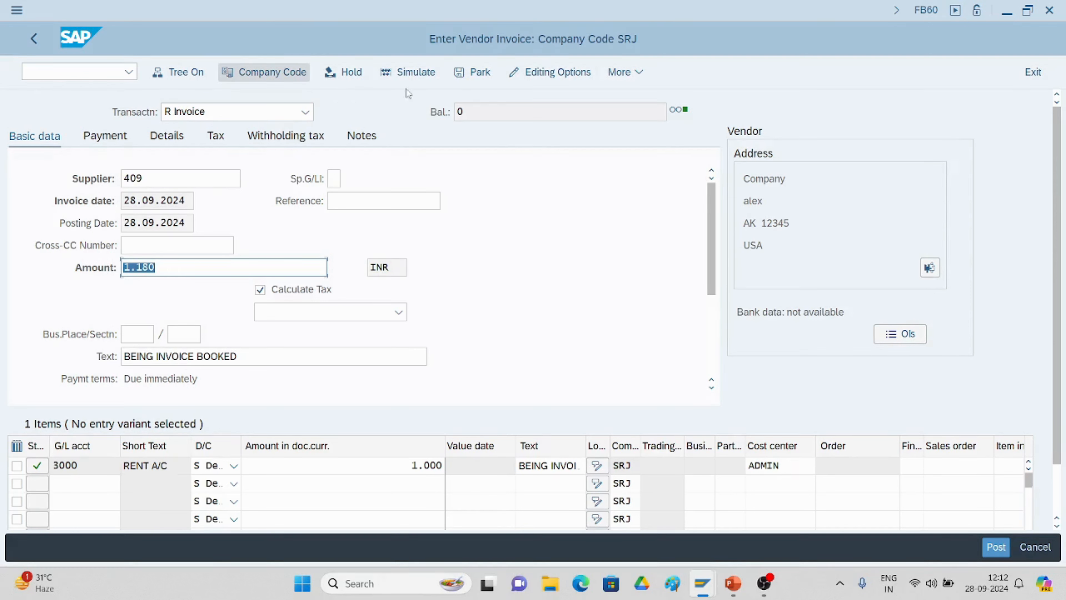
Step: Simulate the vendor invoice, accepting the withholding tax information, to examine the resulting posting lines
left_click(415, 73)
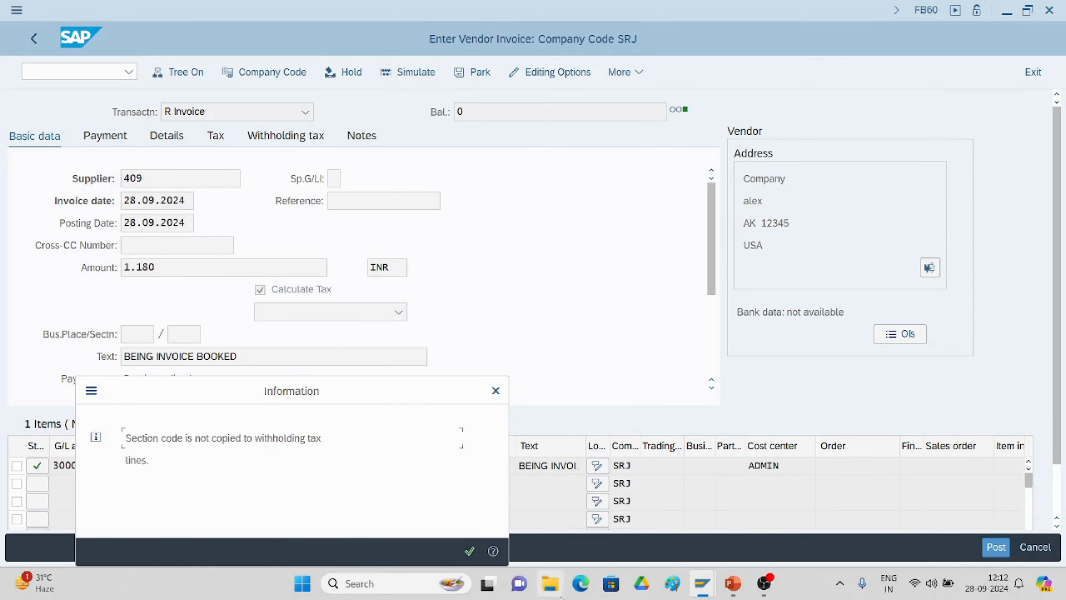
left_click(469, 550)
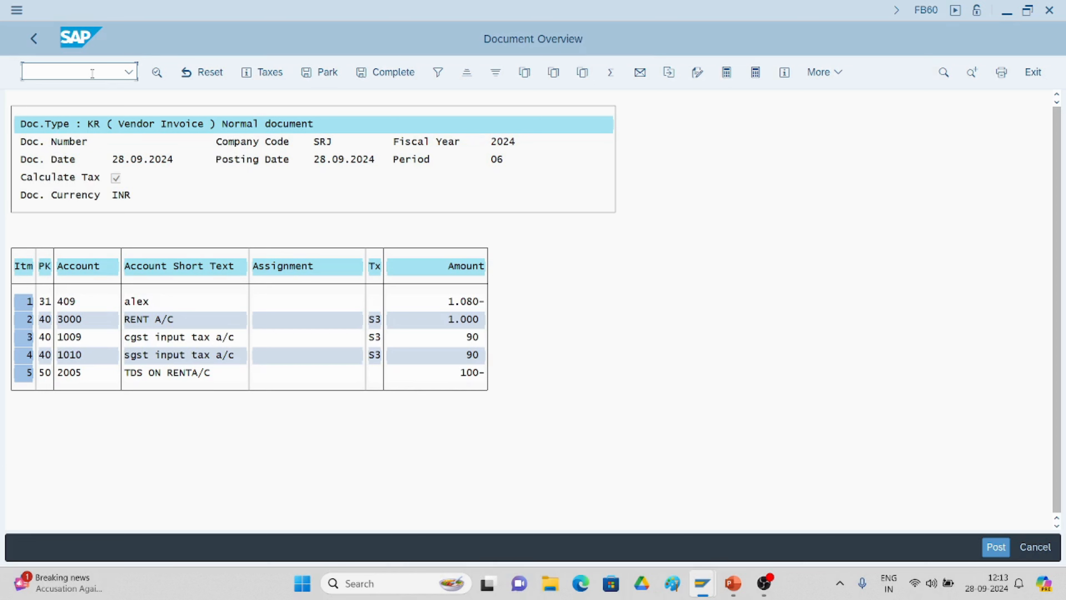
Step: Open SPRO in a new session and display the SAP Reference IMG
type("/nspro")
key("Return")
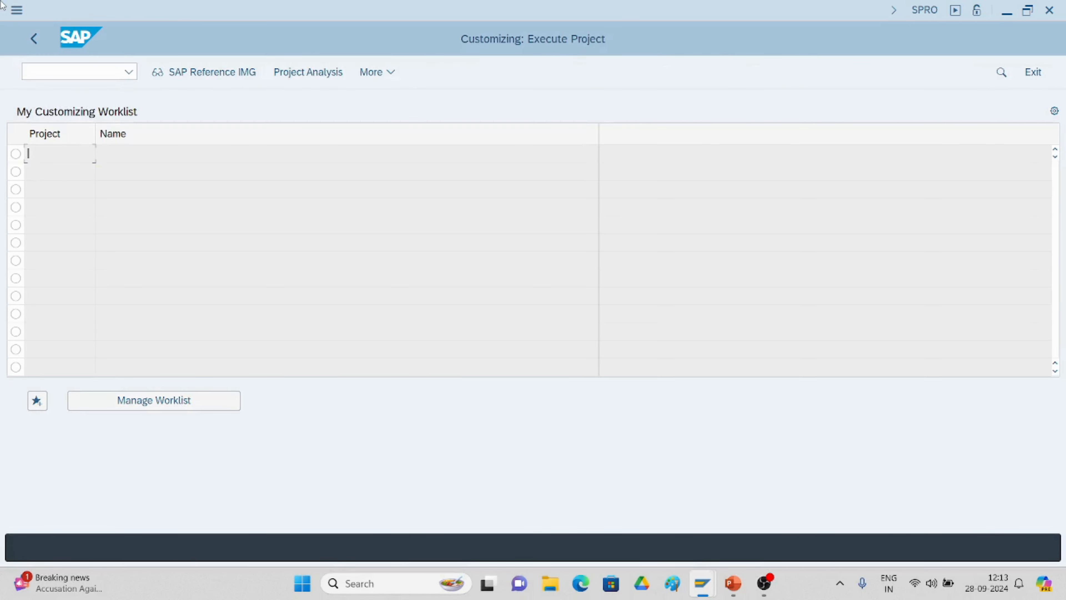
left_click(181, 79)
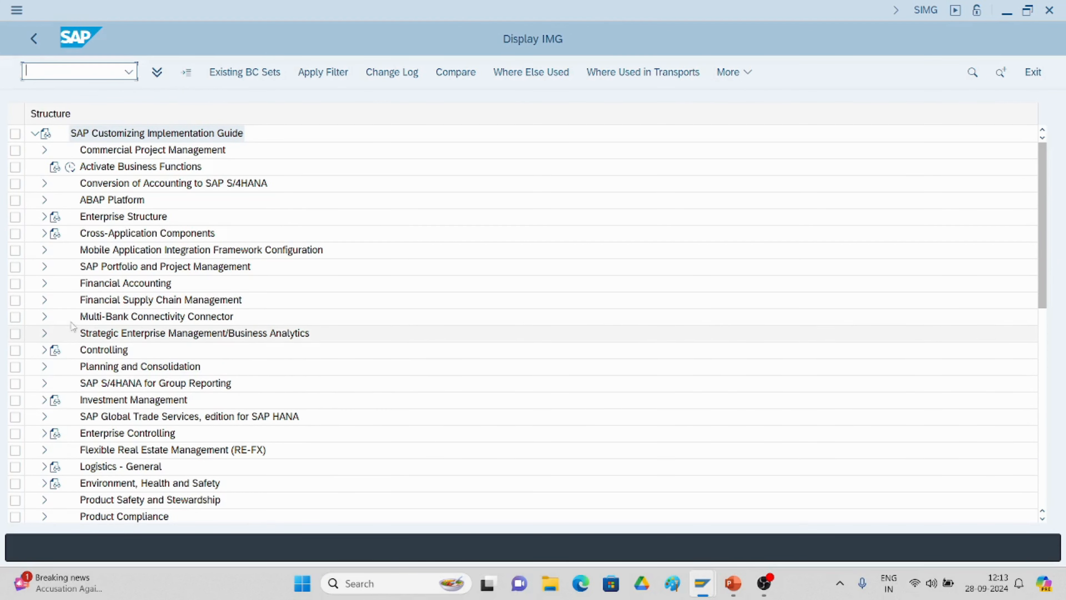
Step: Expand Financial Accounting, Financial Accounting Global Settings and Withholding Tax down to the Extended Withholding Tax node
left_click(45, 283)
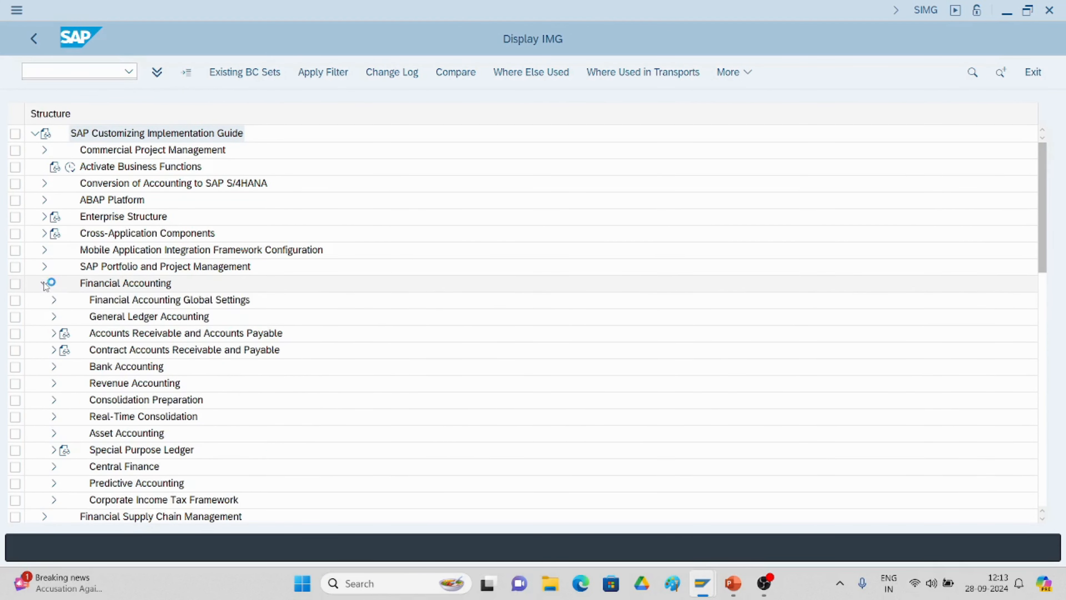
left_click(54, 300)
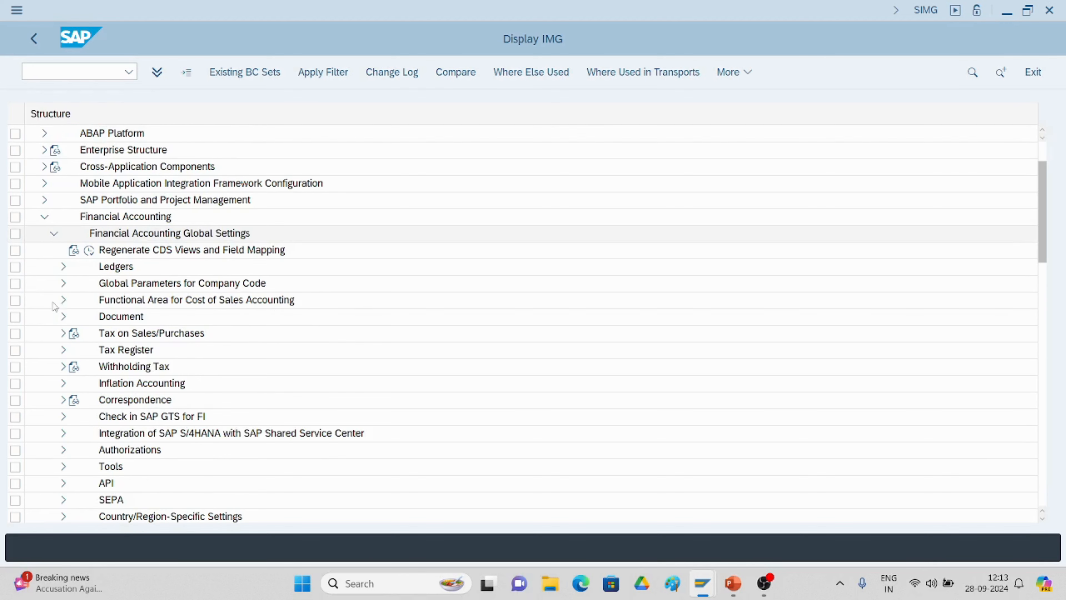
left_click(63, 367)
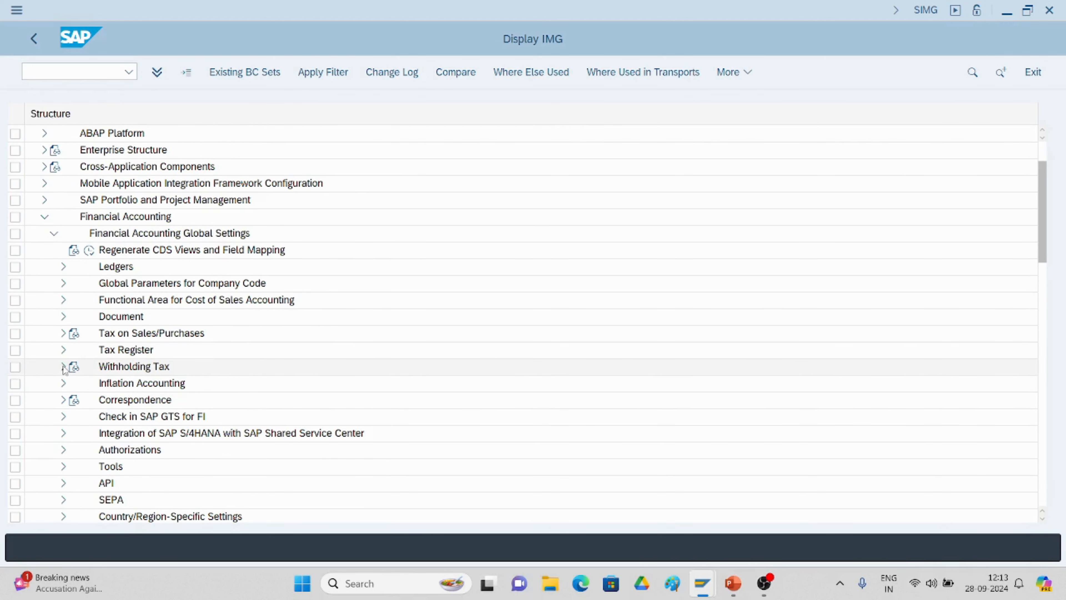
left_click(72, 399)
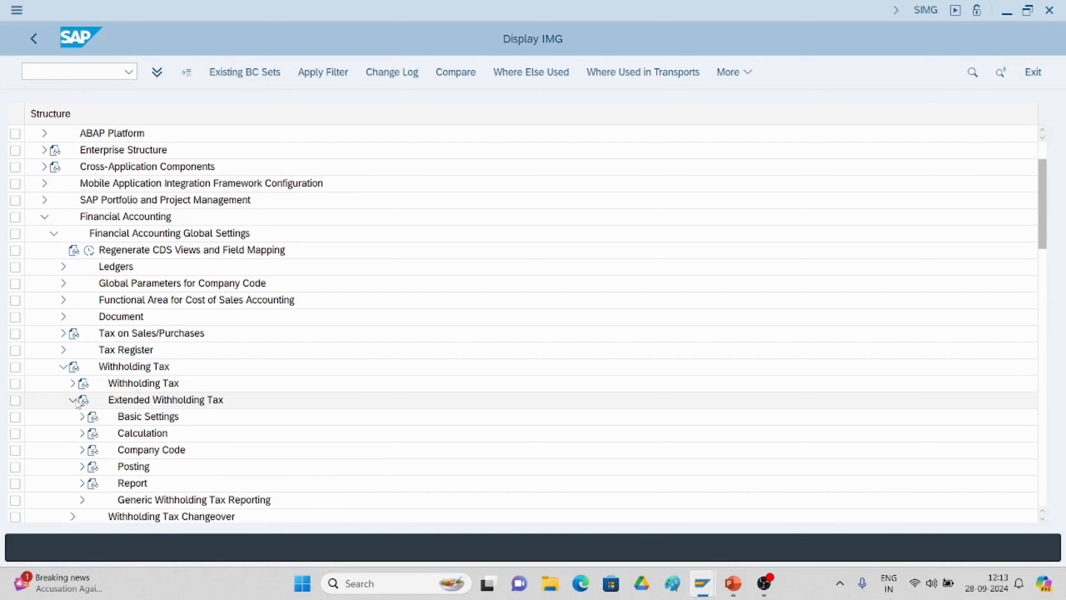
left_click(82, 433)
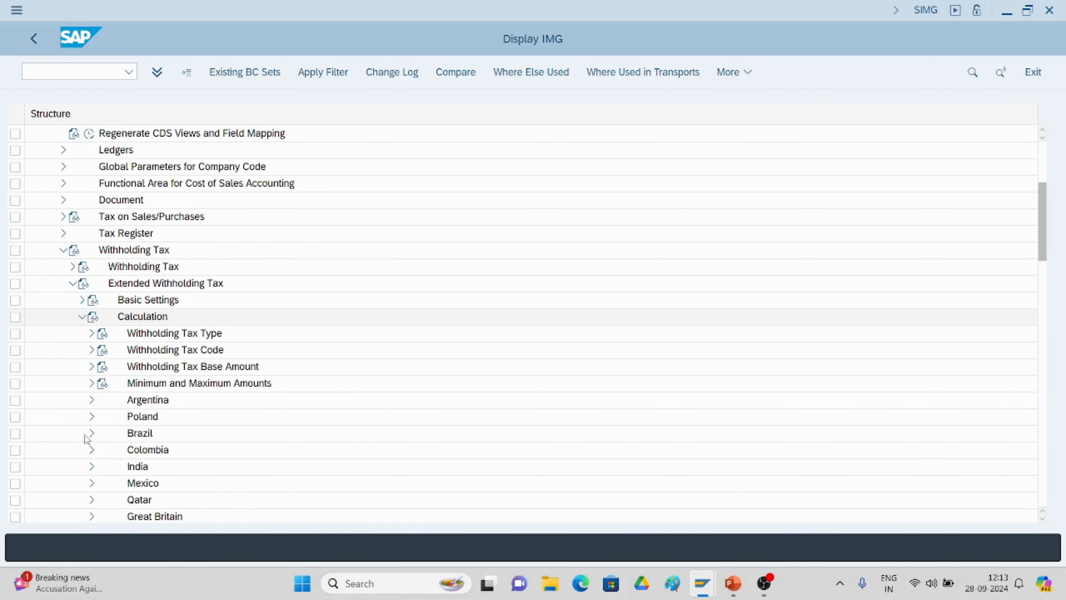
scroll(234, 374, "down", 1)
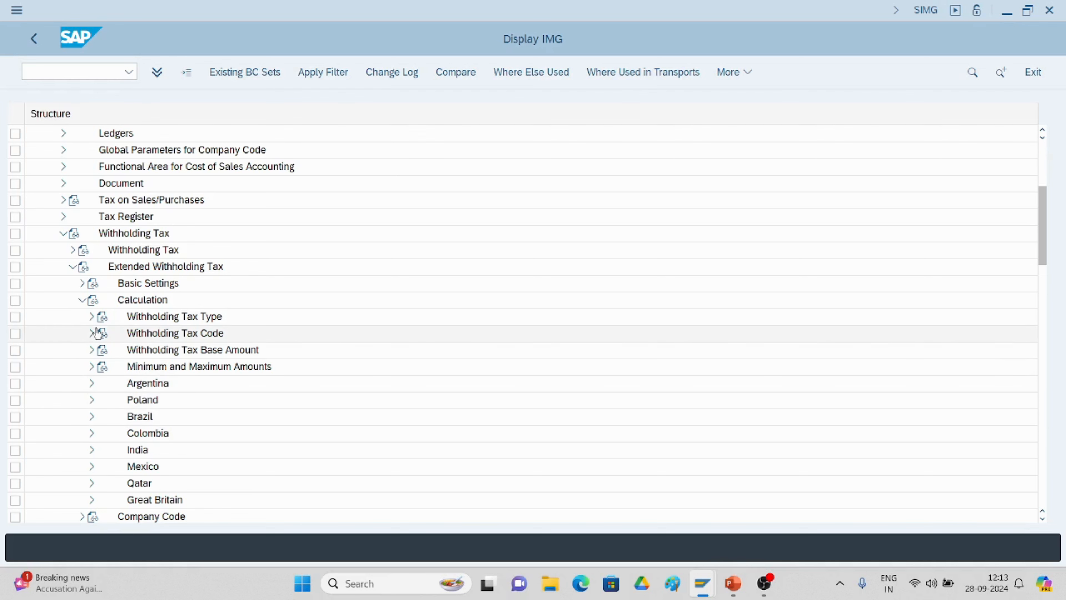
left_click(82, 300)
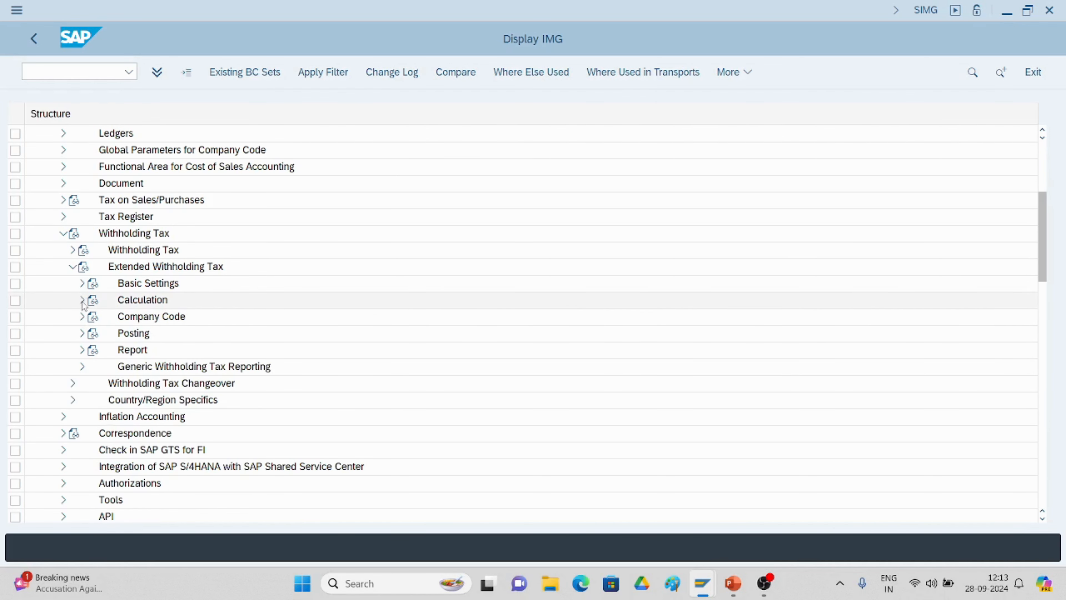
left_click(82, 284)
left_click(82, 284)
Step: Open Activate Extended Withholding Tax under the Company Code settings and position the list at company code SRJ
left_click(82, 317)
left_click(114, 350)
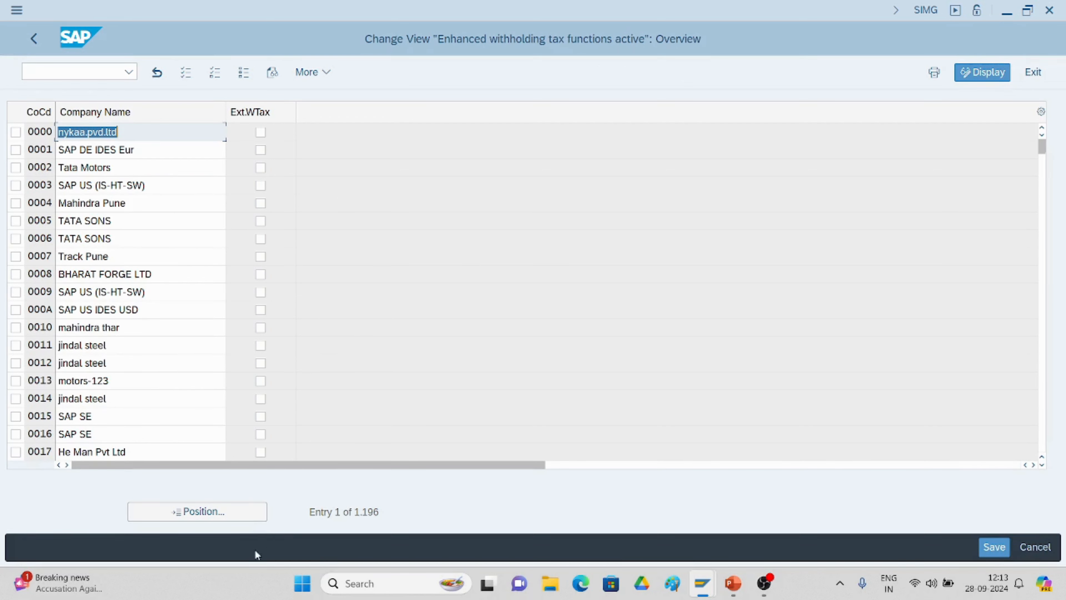
left_click(197, 512)
type("0010")
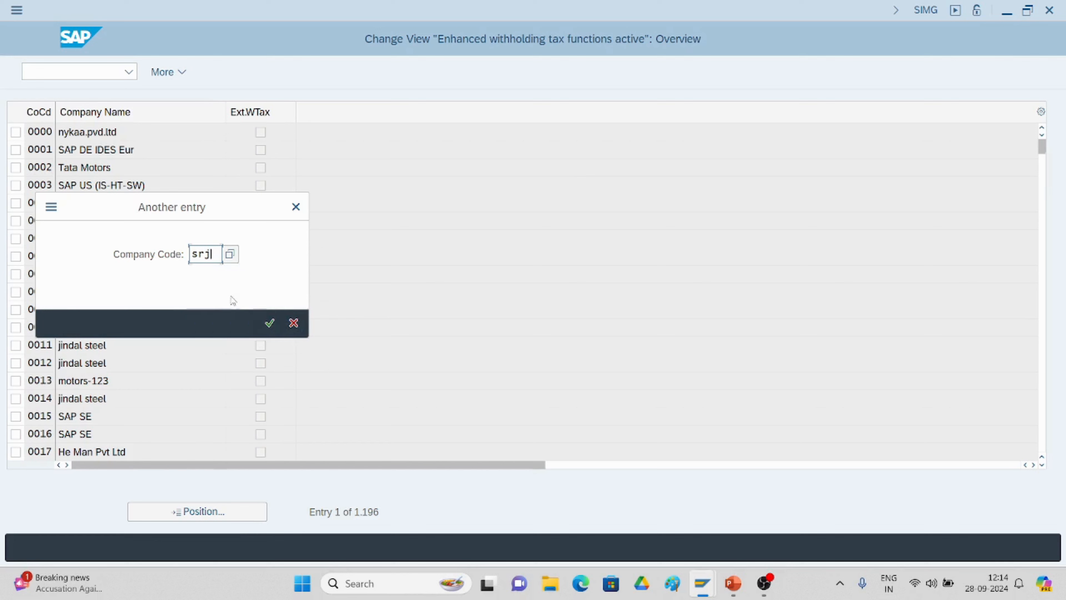
left_click(266, 322)
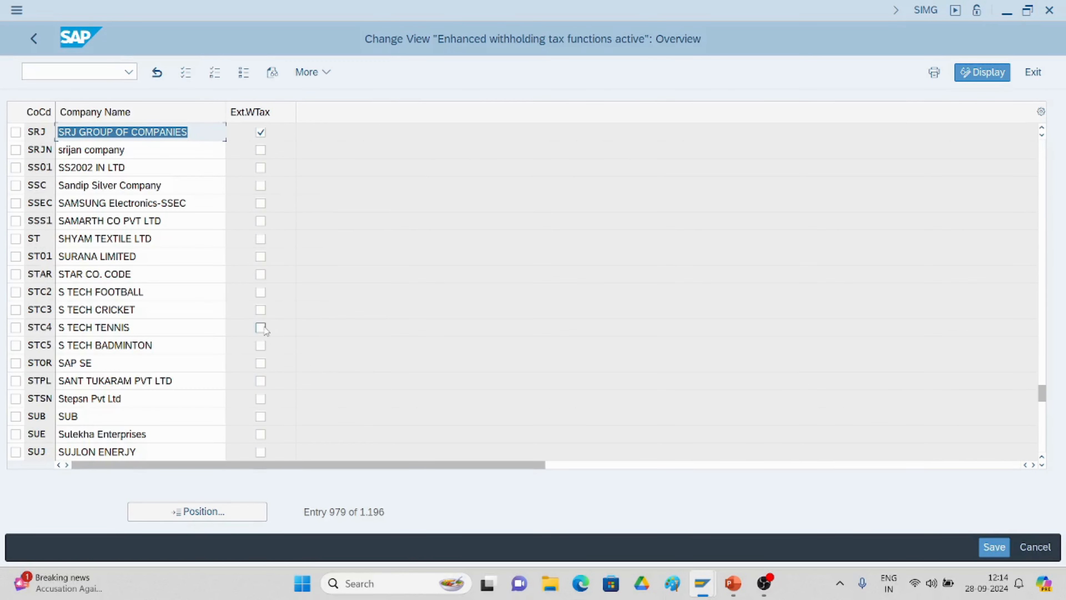
Step: Deactivate extended withholding tax for company code SRJ and save the change, accepting the deactivation caution
left_click(260, 132)
left_click(260, 132)
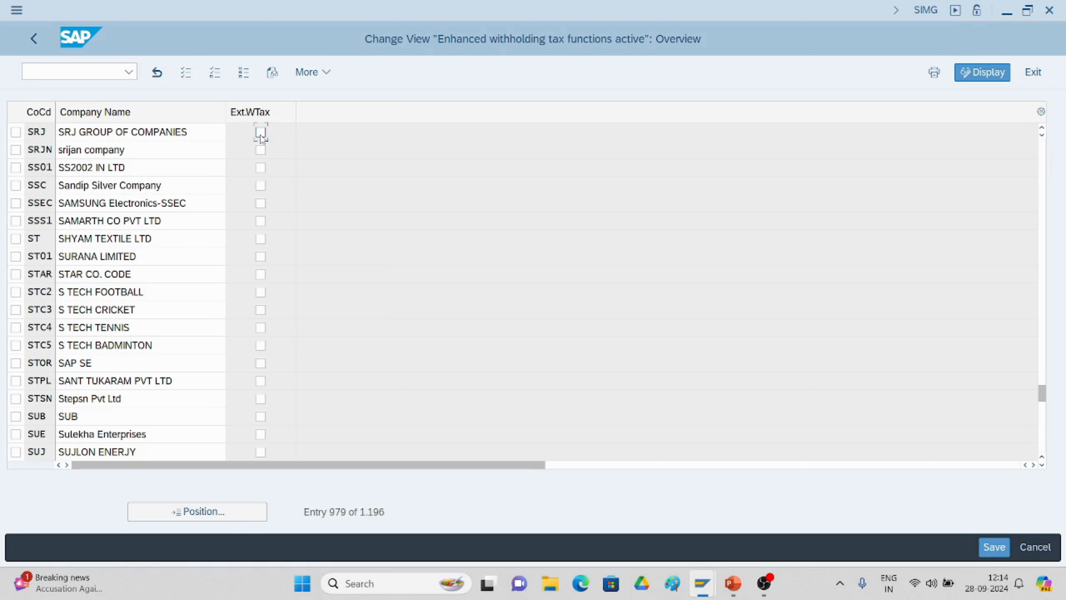
left_click(988, 548)
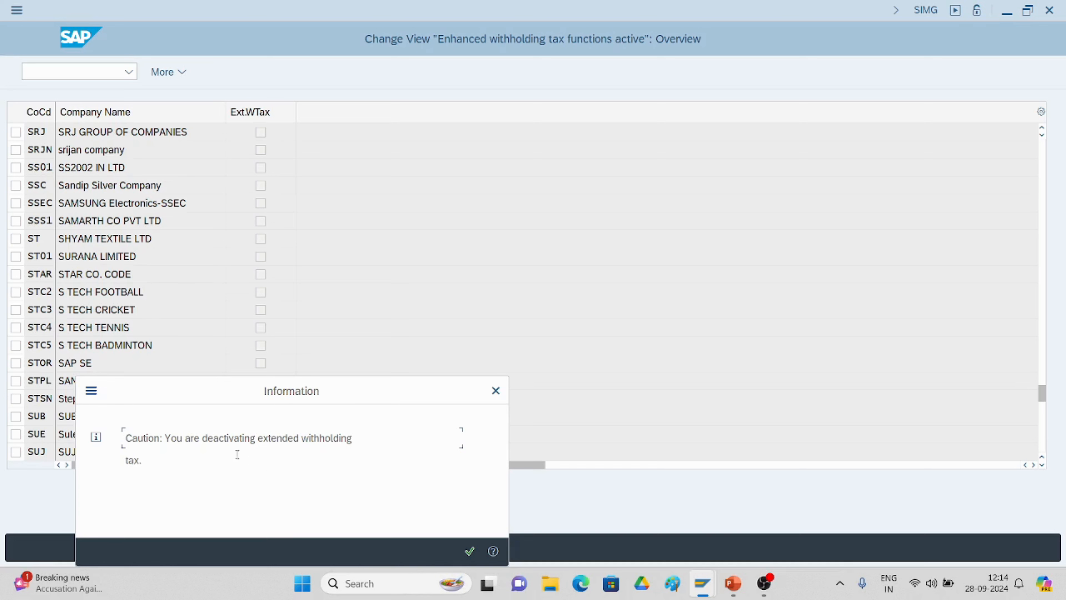
left_click(470, 552)
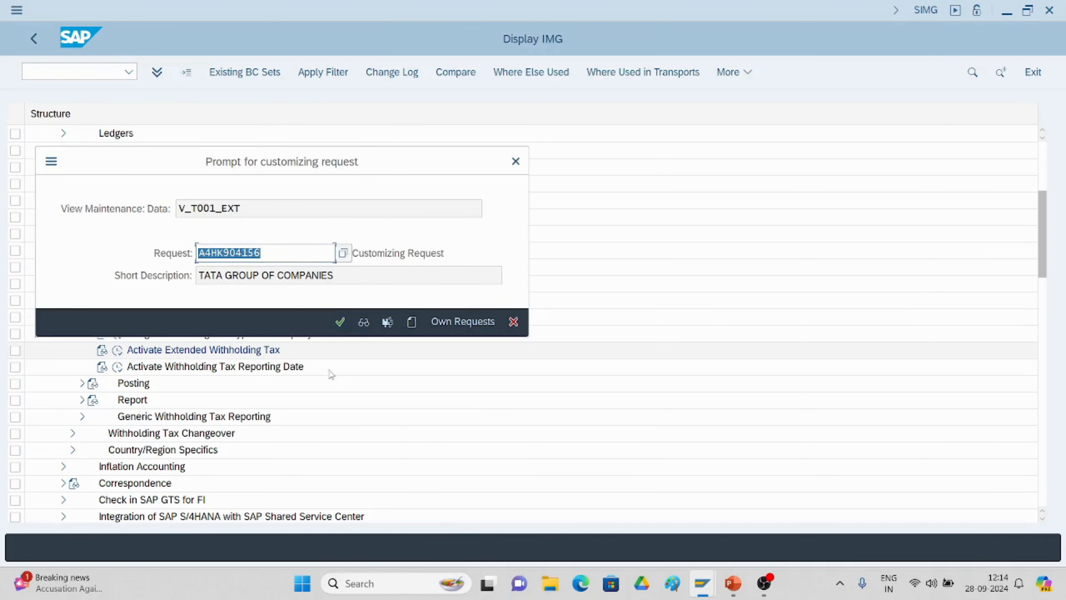